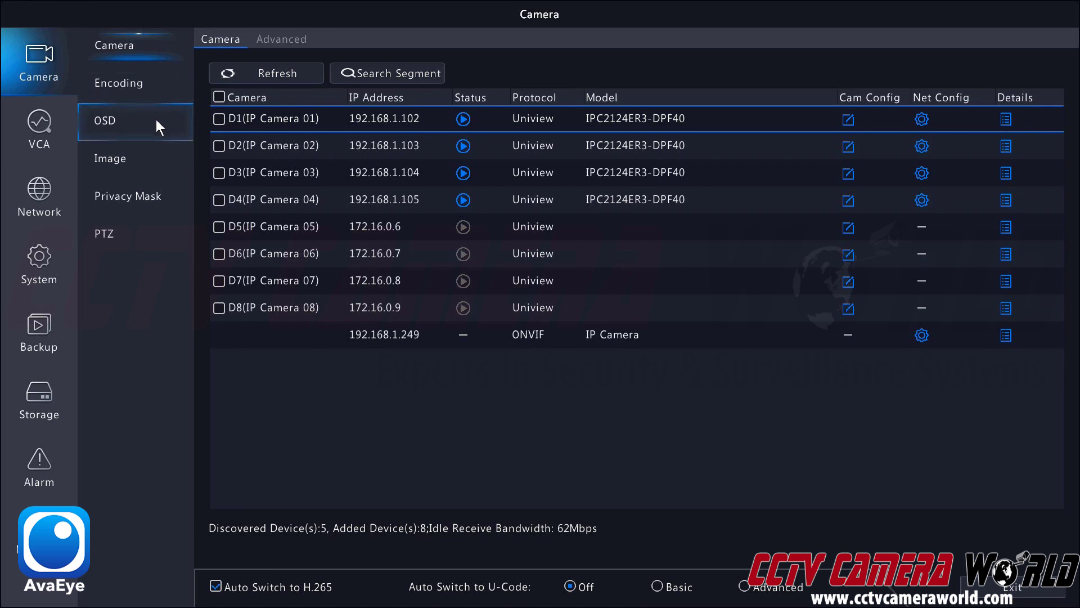
Step: Open the image settings for camera D1, review the available image scenes and keep General selected
click(147, 153)
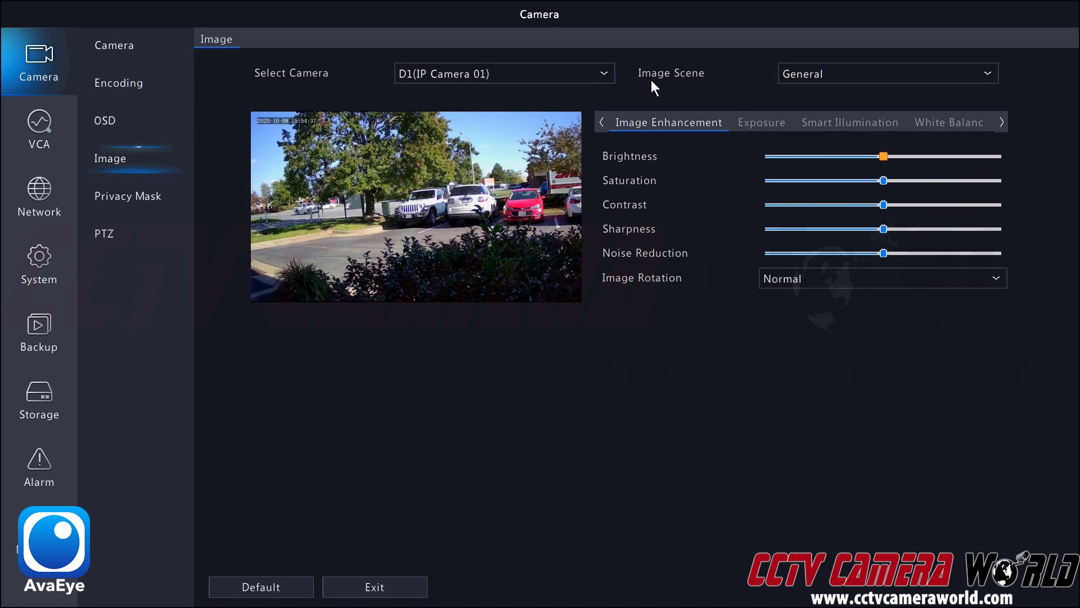
click(794, 73)
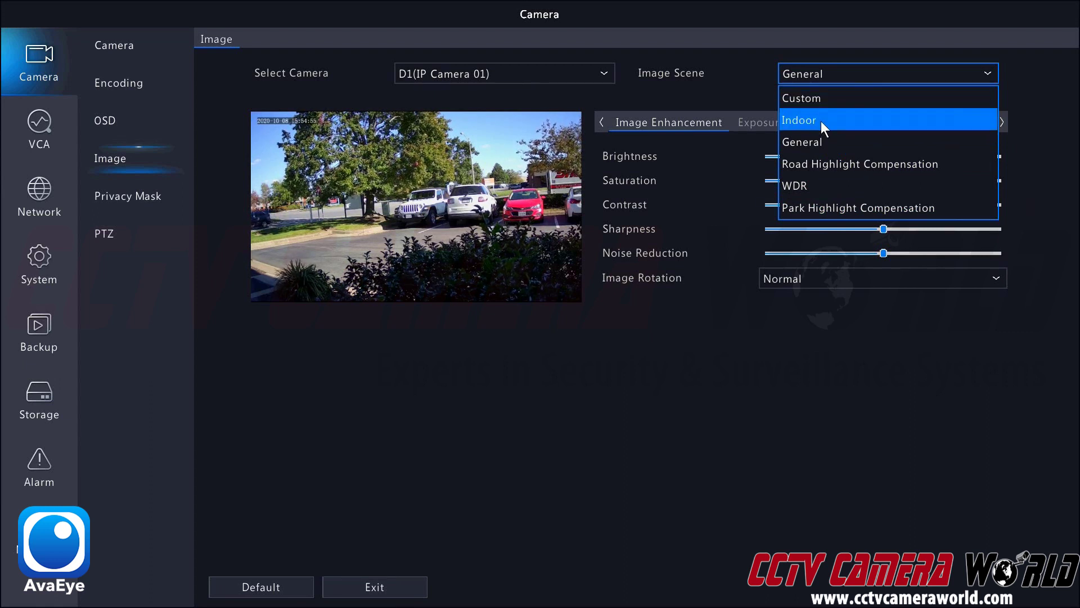
click(817, 147)
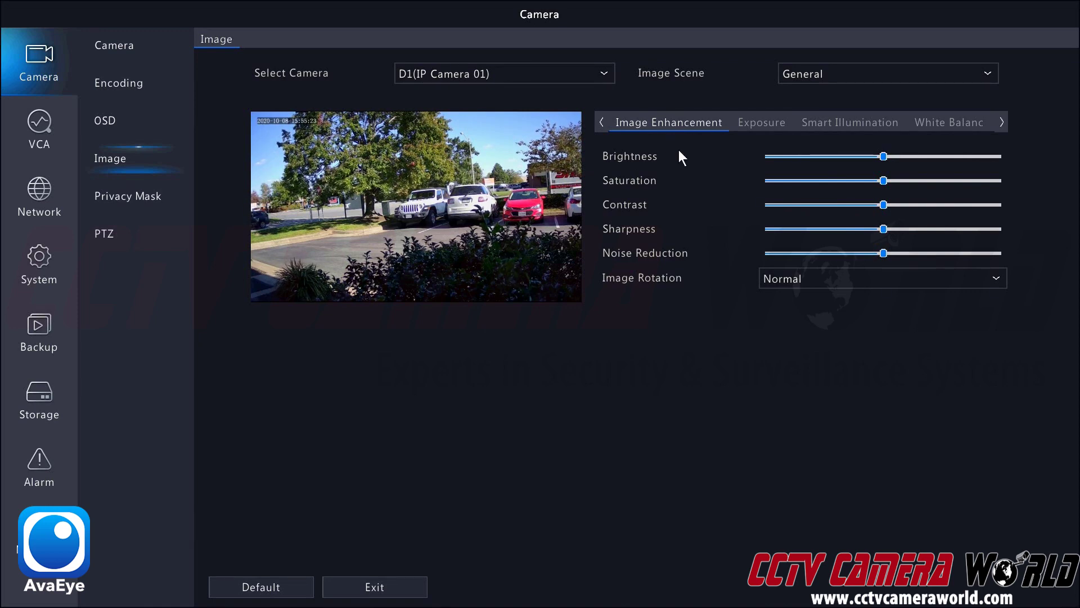
Step: Switch the image scene of camera D1 to WDR and accept the change of image settings
click(805, 77)
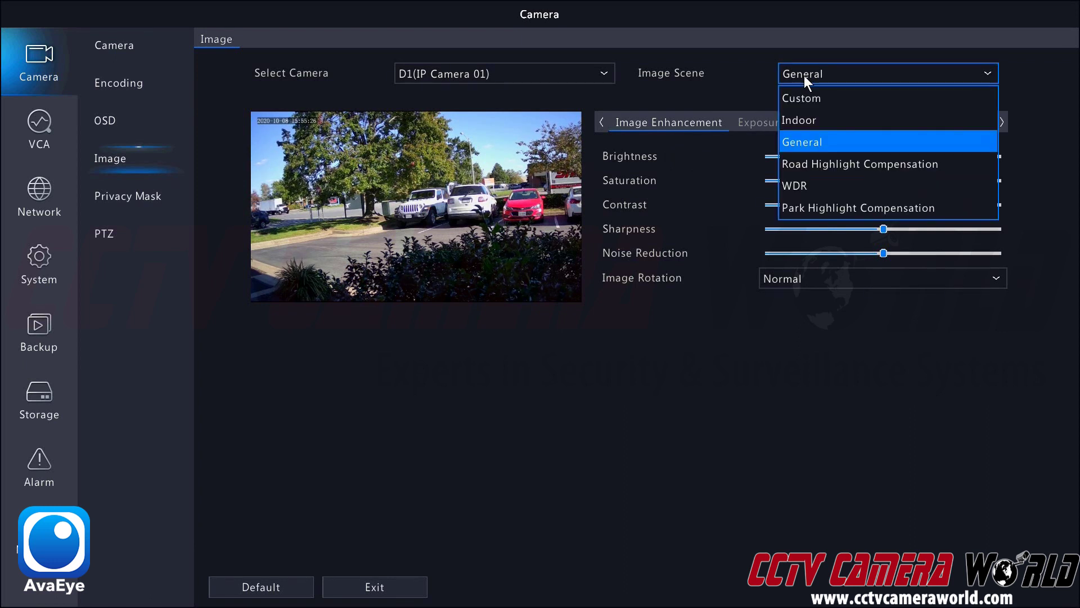
click(794, 181)
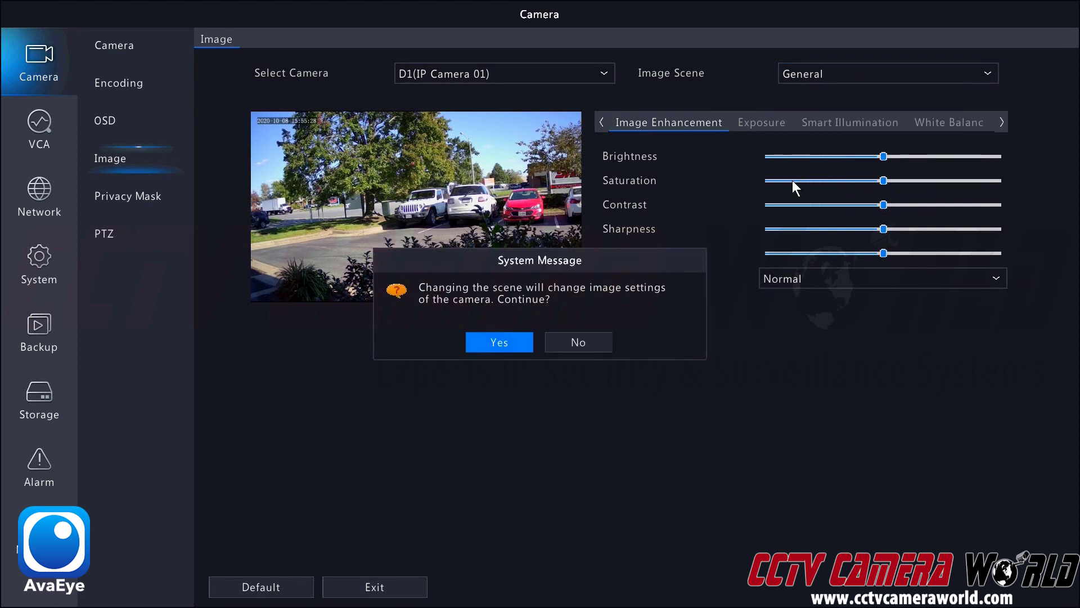
click(503, 341)
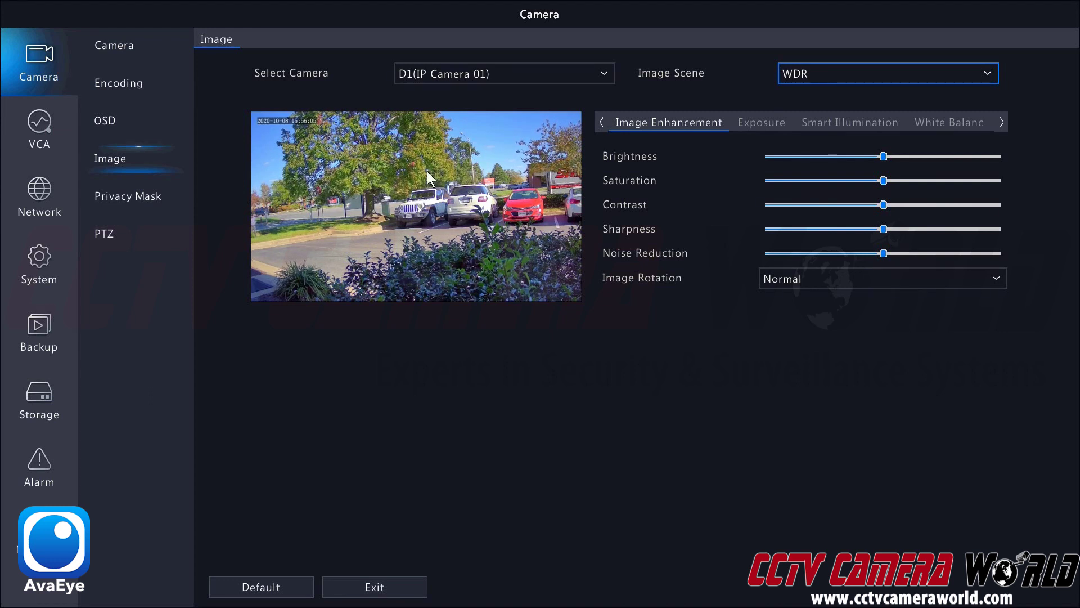
Step: Set the camera's image scene back to General and accept the change of image settings
click(795, 74)
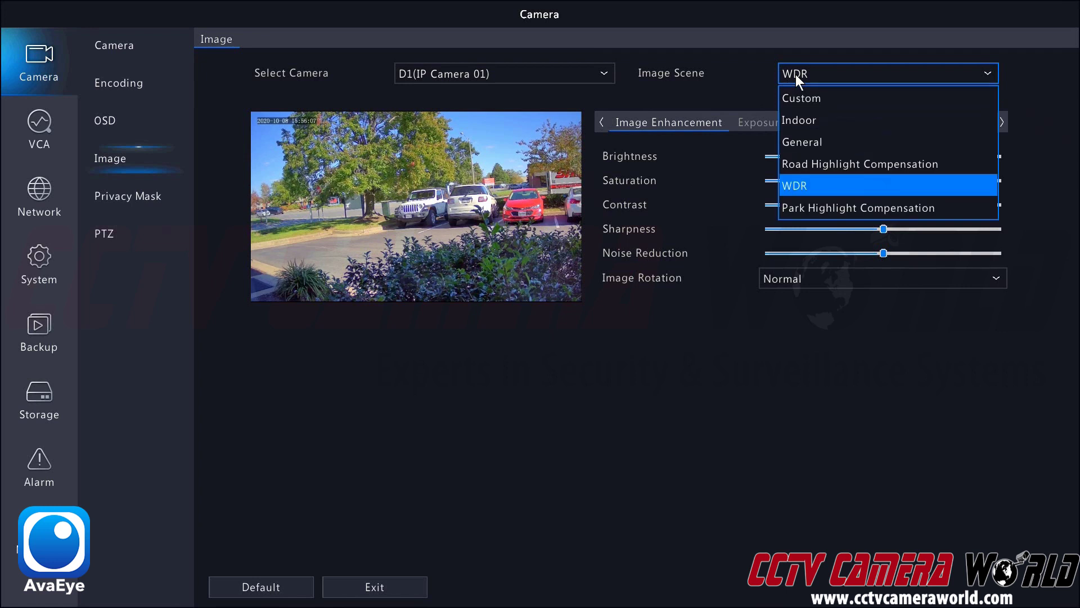
click(822, 142)
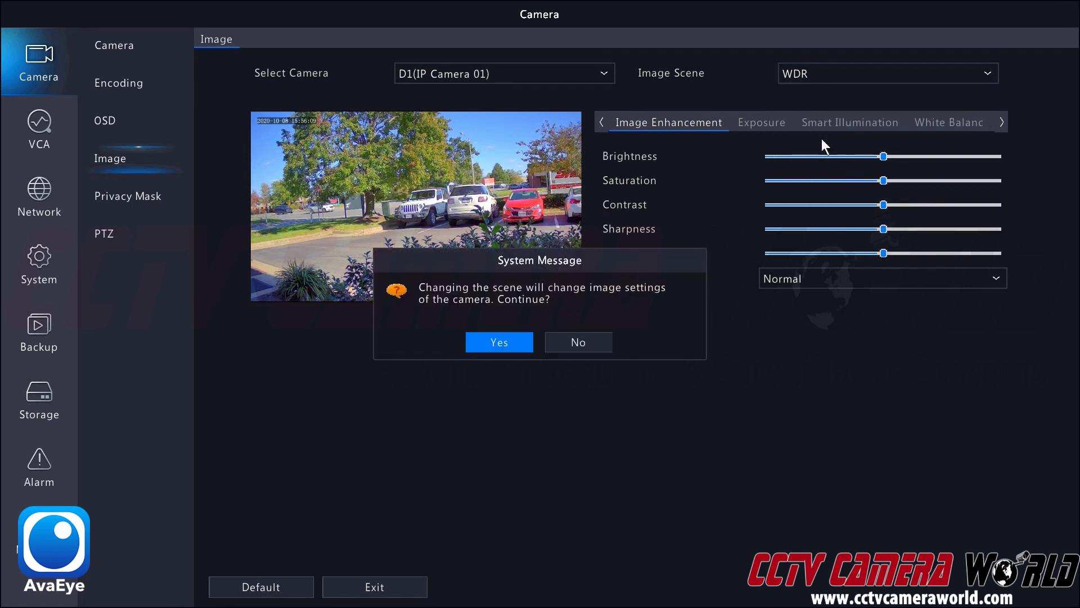
click(506, 342)
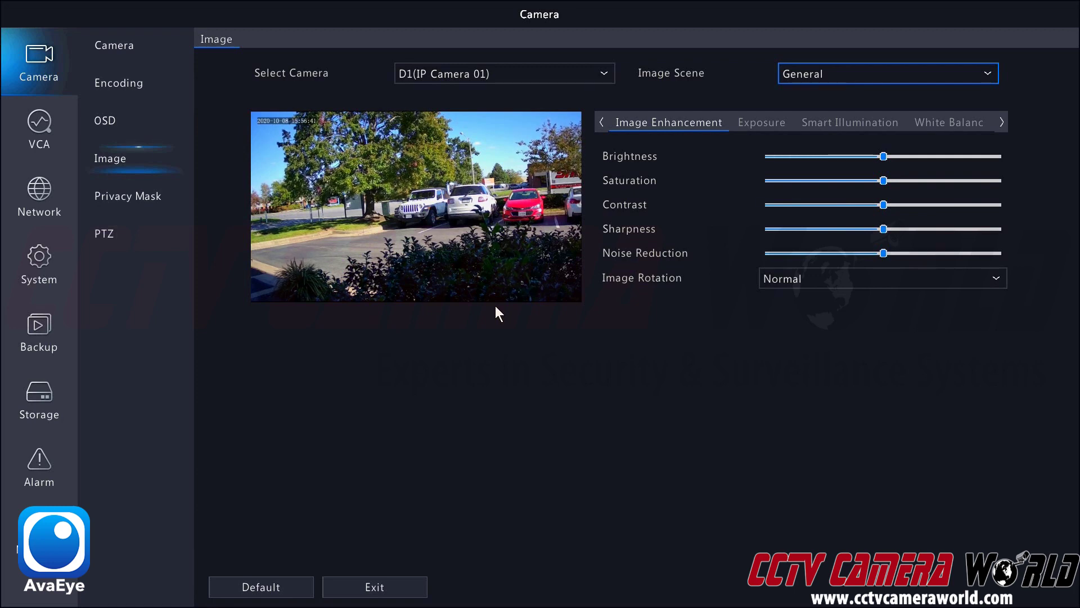
Step: Switch the camera's image scene to Park Highlight Compensation and accept the change of image settings
click(804, 77)
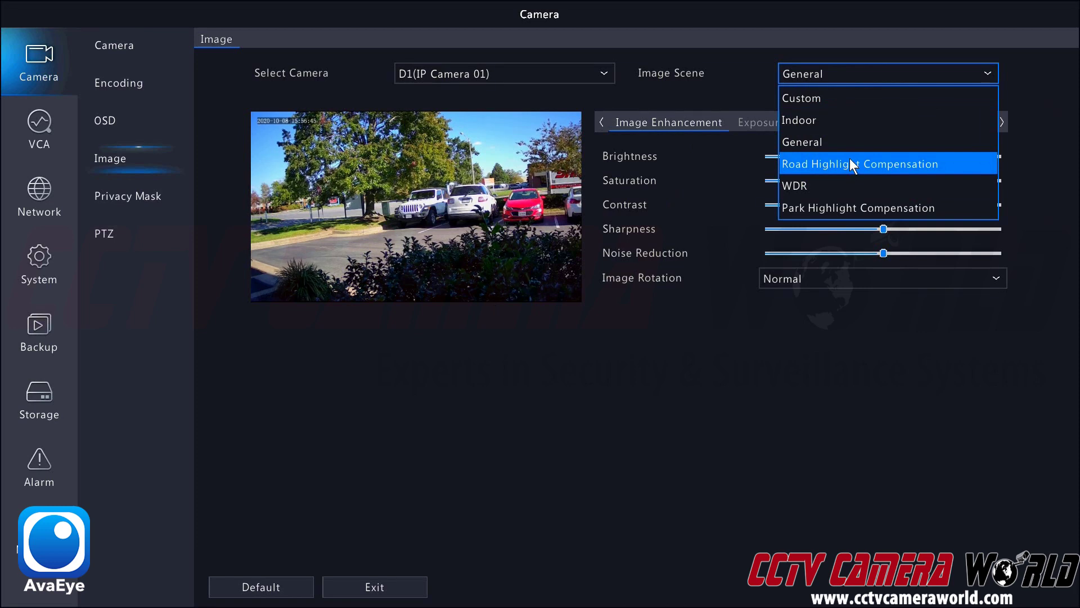
click(853, 208)
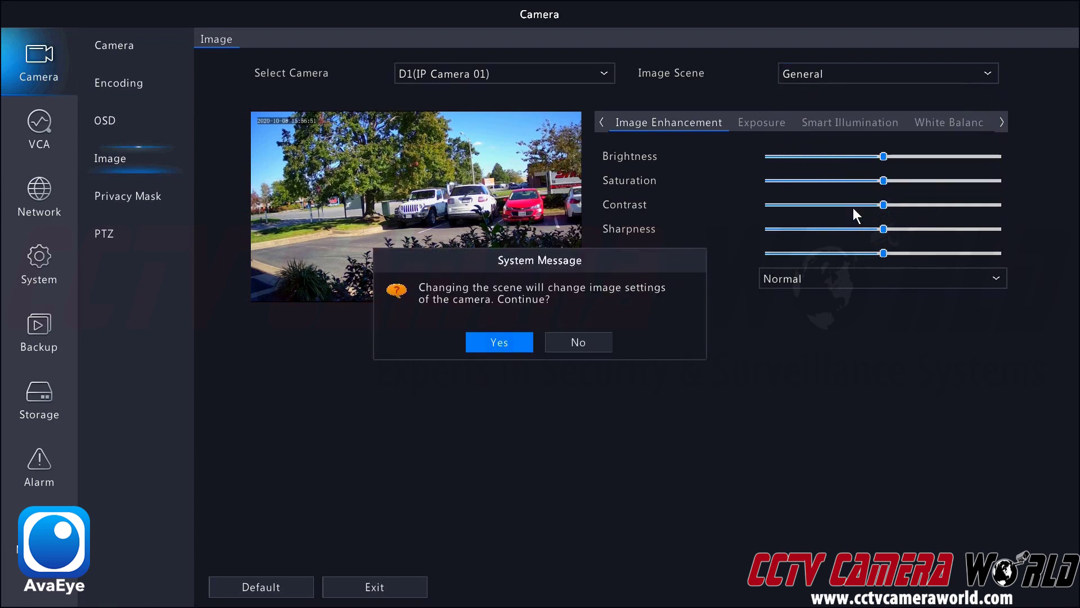
click(513, 340)
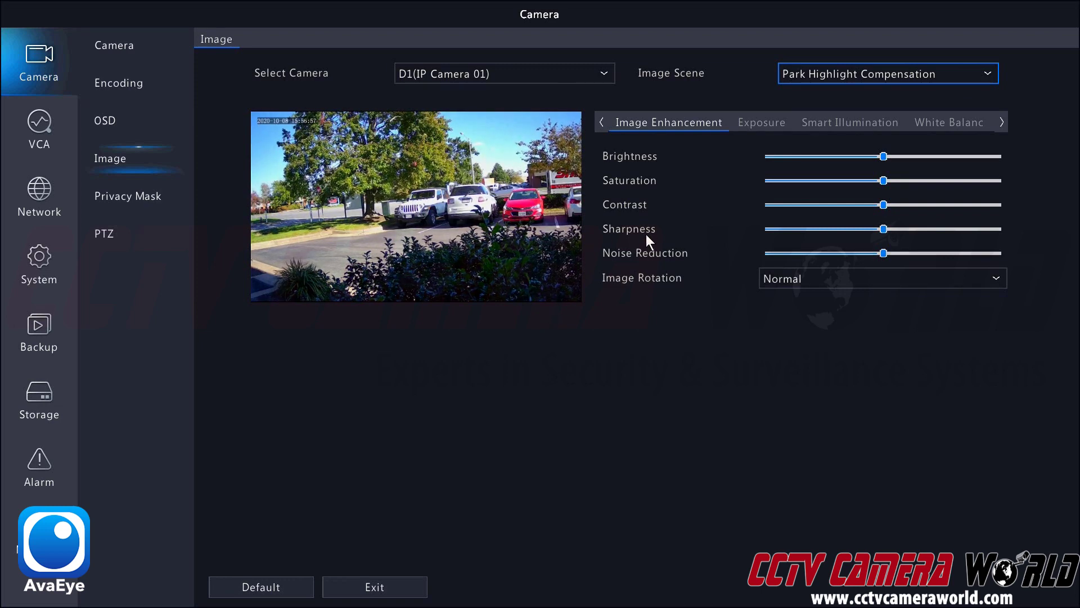
Step: Switch the camera's image scene to Road Highlight Compensation and accept the change of image settings
click(805, 64)
click(814, 158)
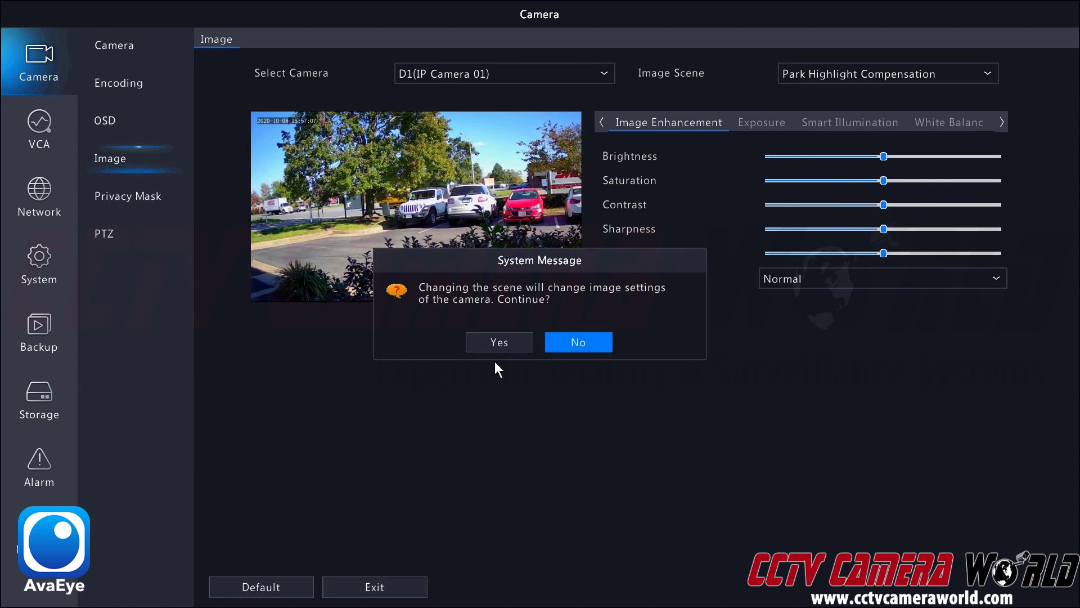
click(485, 341)
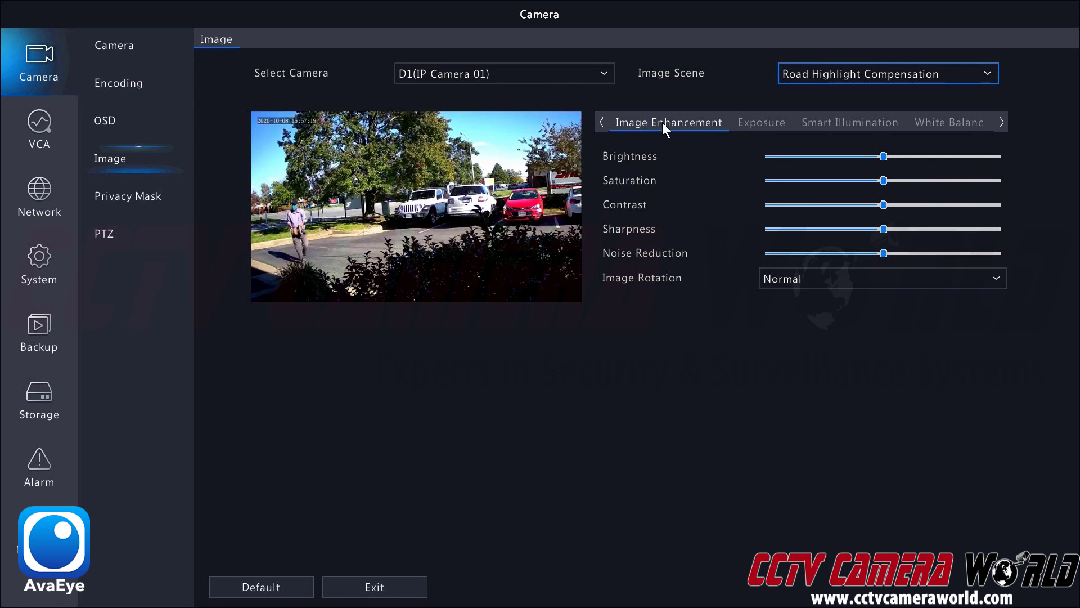
Step: Set the image scene of camera D1 to Custom and accept the change of image settings
click(819, 72)
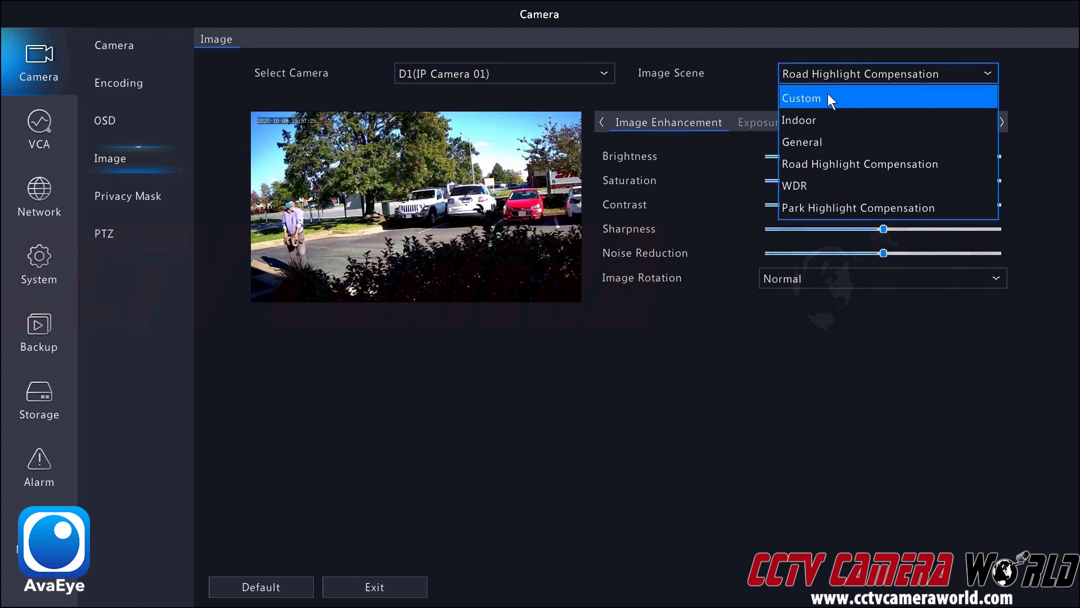
click(828, 94)
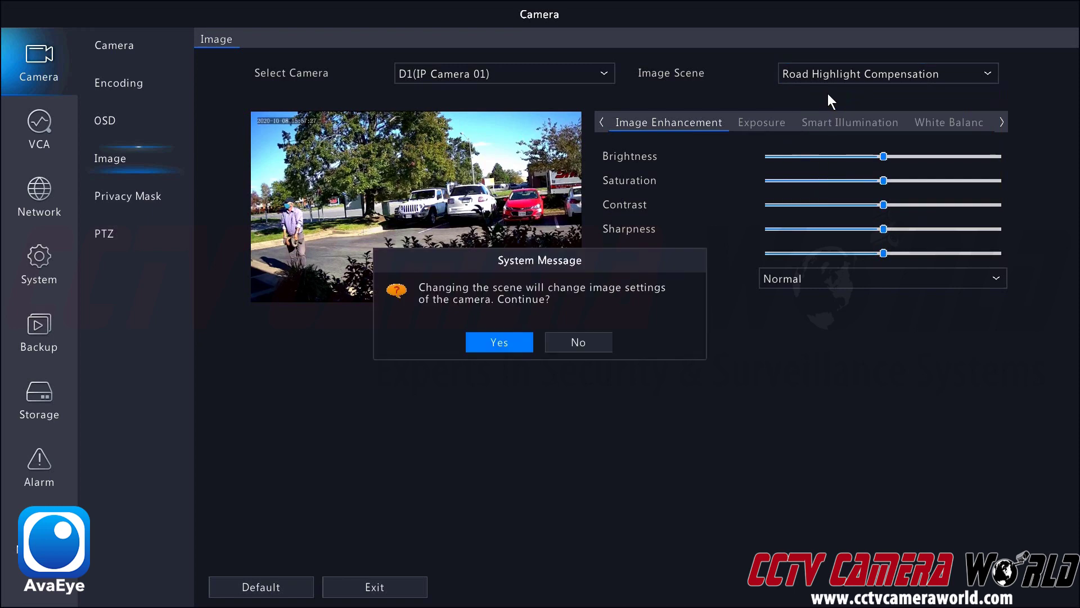
click(495, 341)
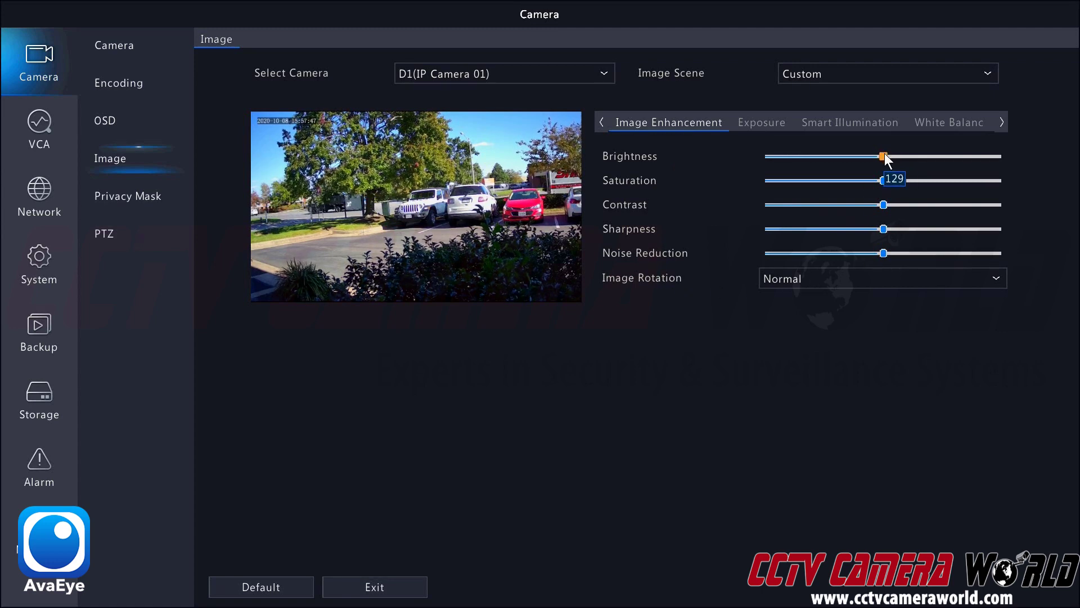
Step: Try brightness at its minimum and saturation at about 223, returning each to about the midpoint
drag(885, 156, 730, 160)
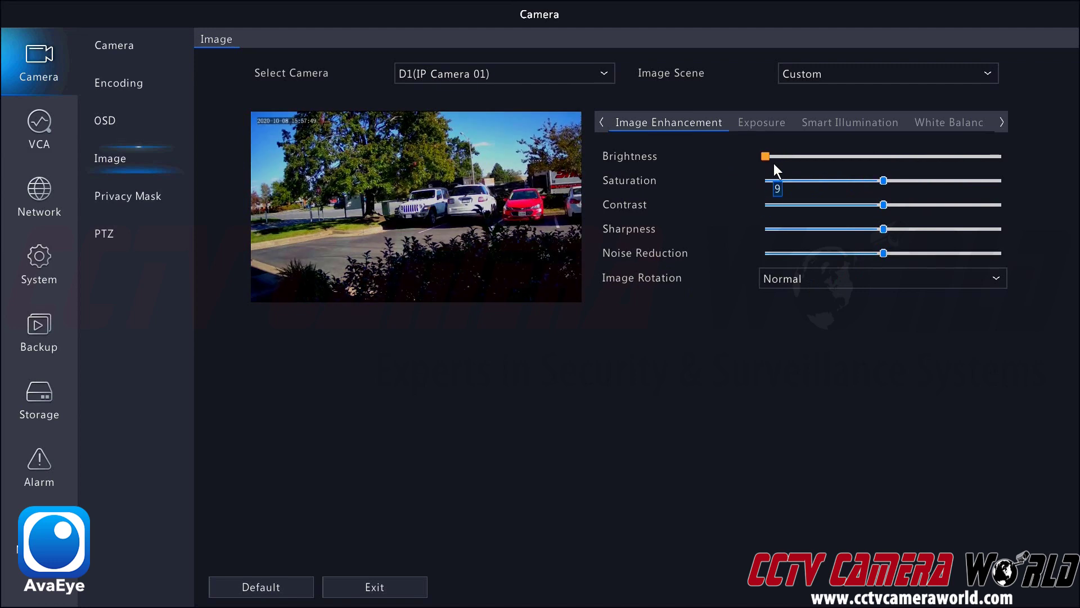
click(880, 156)
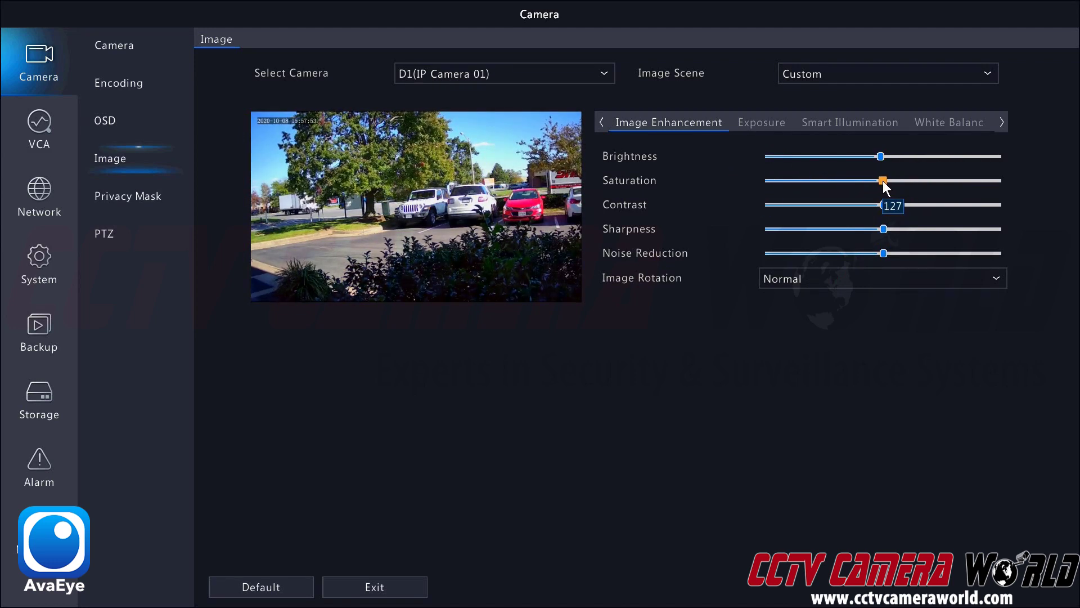
drag(883, 181, 970, 190)
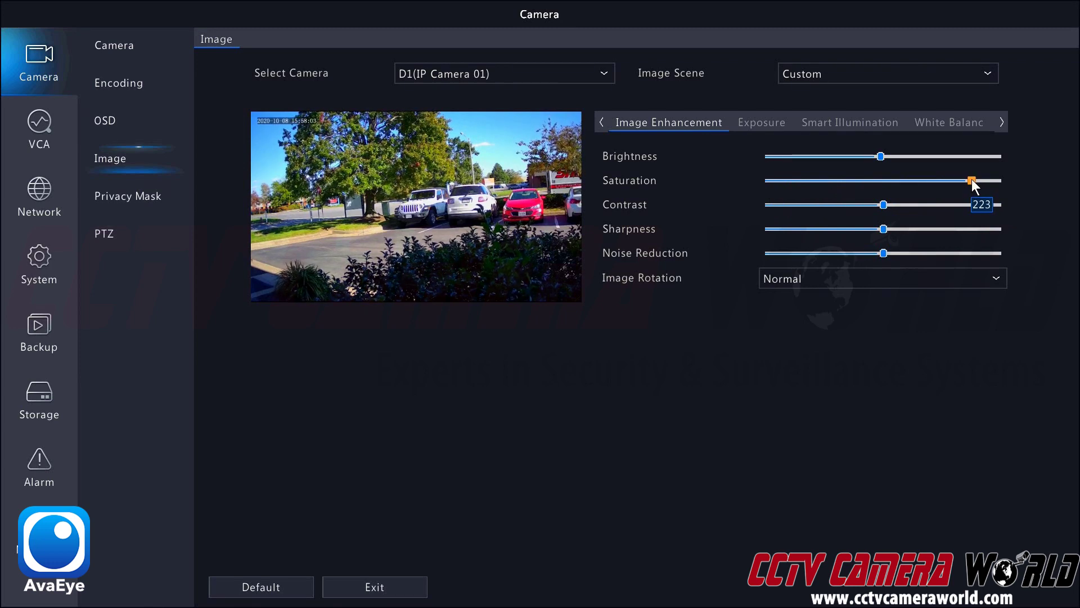
drag(971, 178, 883, 180)
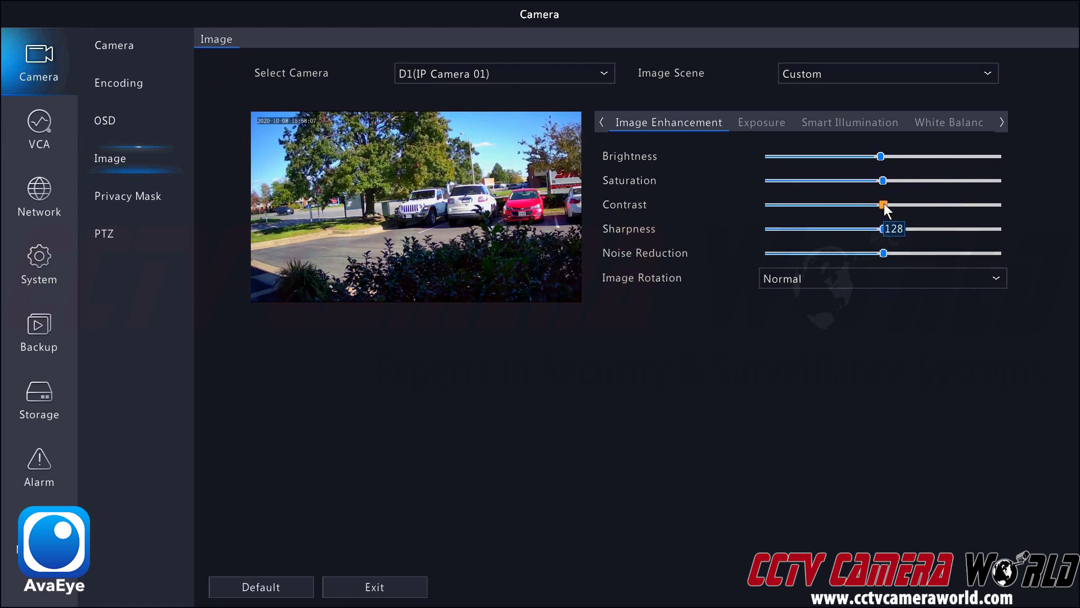
Step: Try contrast at its maximum and at 0, and return it to about the midpoint
drag(883, 203, 1000, 207)
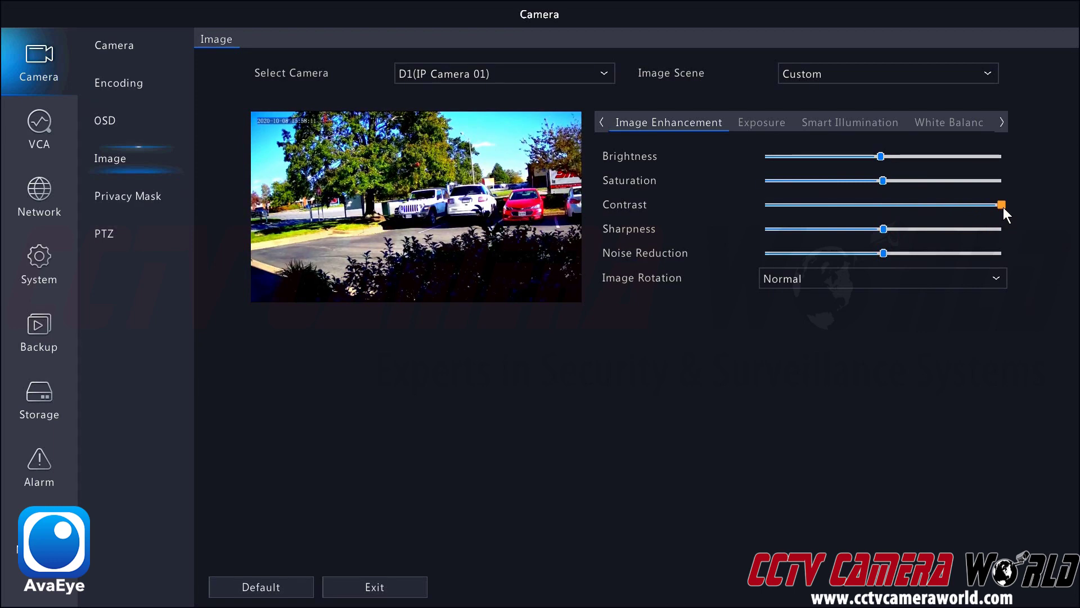
drag(1003, 207, 825, 205)
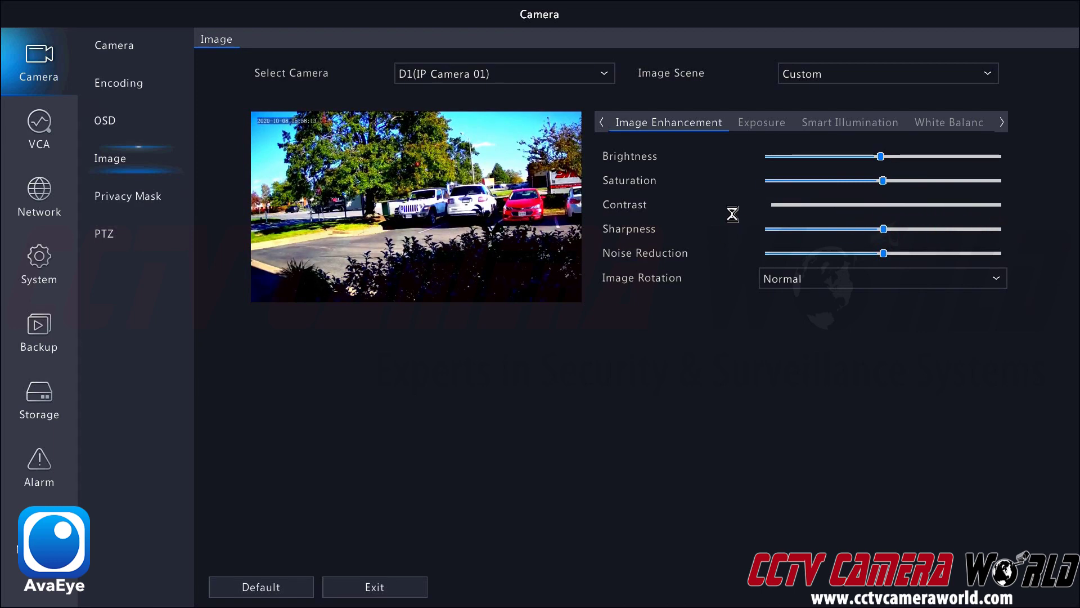
drag(732, 215, 776, 217)
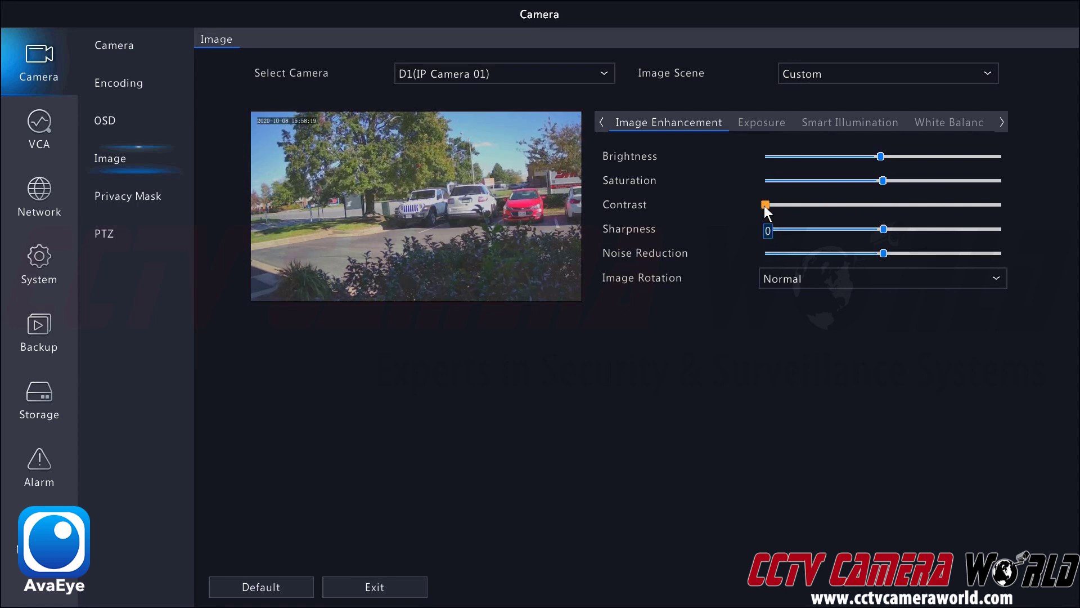
drag(765, 207, 883, 210)
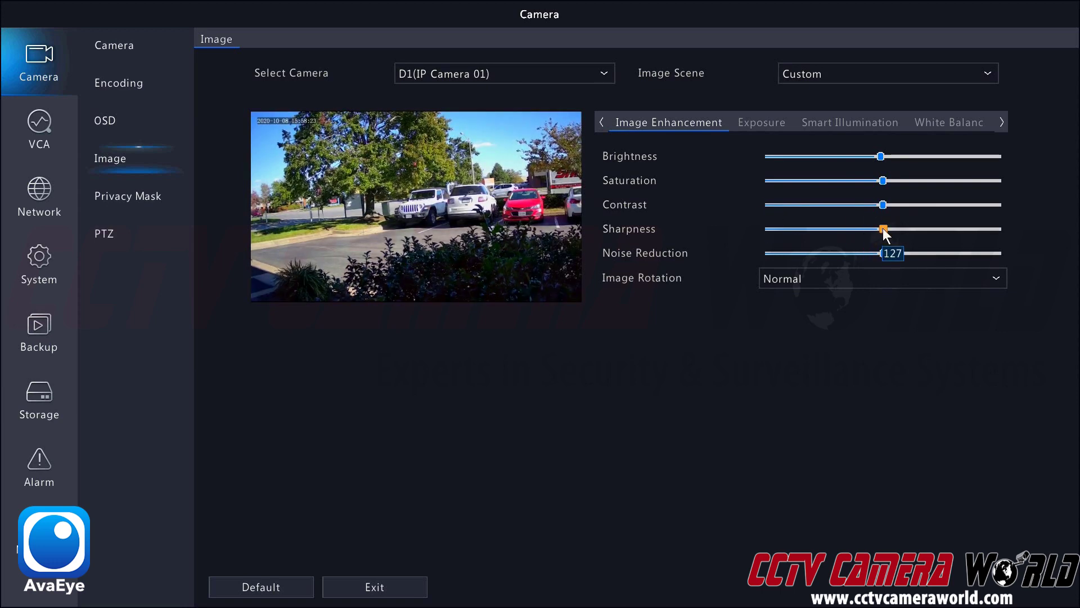
Step: Try sharpness and noise reduction at their minimum one after the other, returning sharpness to about the midpoint and noise reduction to about 124
drag(883, 227, 751, 235)
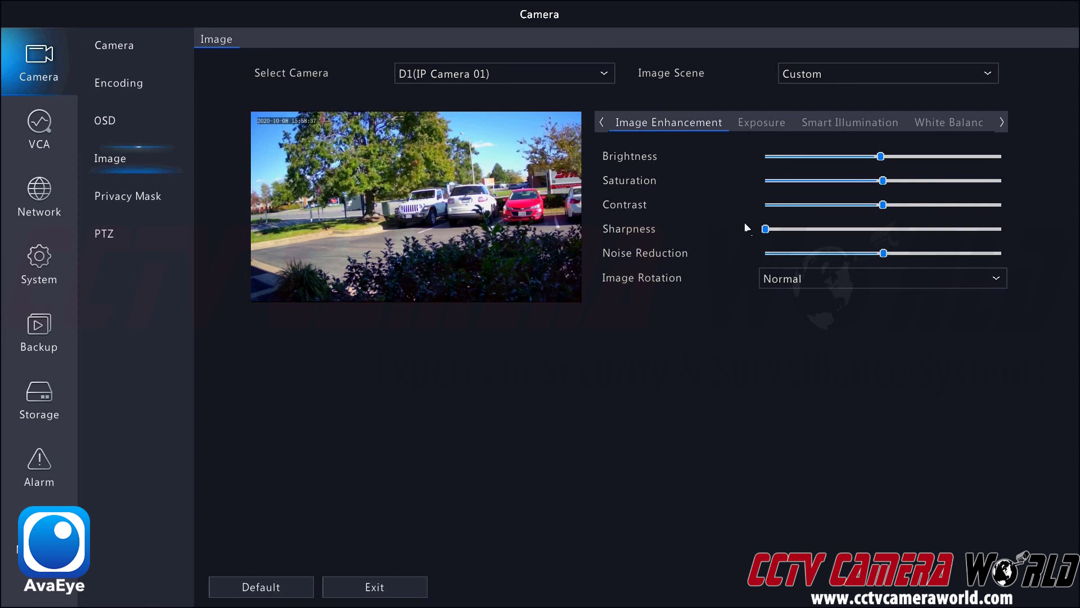
drag(766, 229, 885, 228)
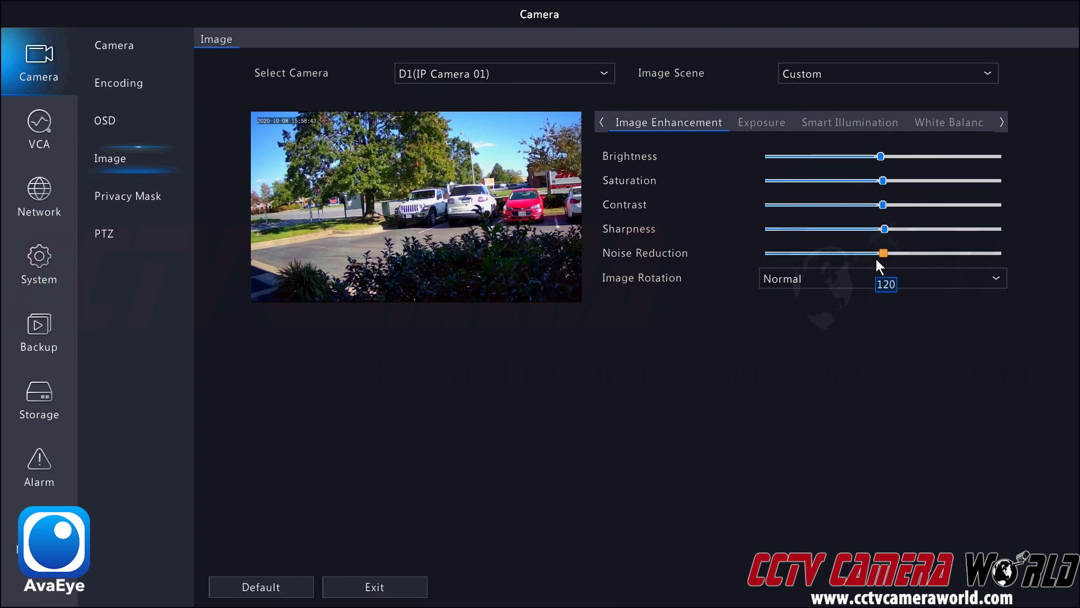
click(879, 252)
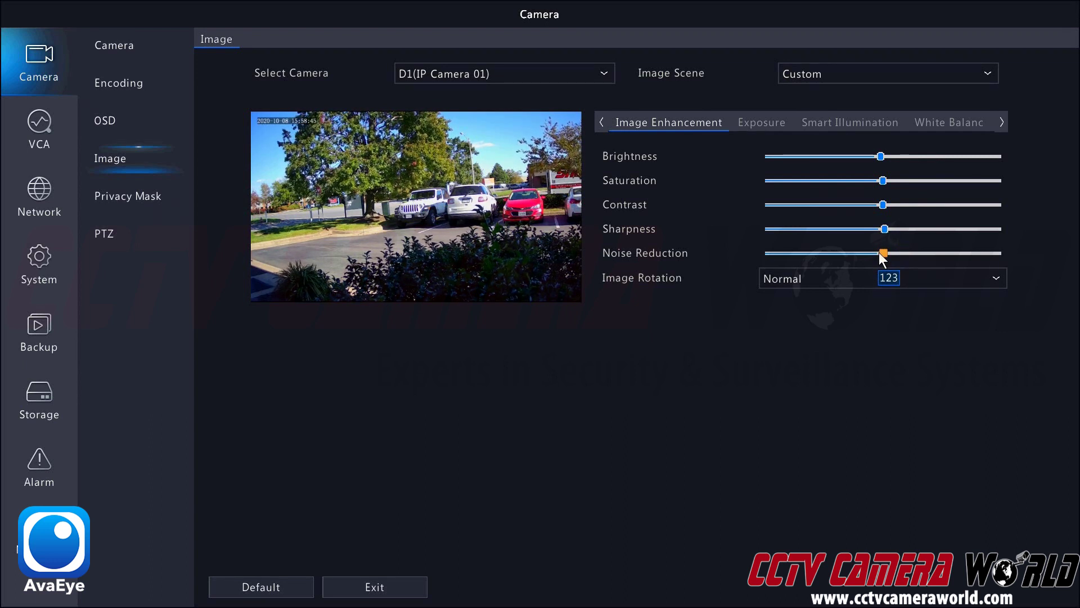
drag(879, 252, 772, 263)
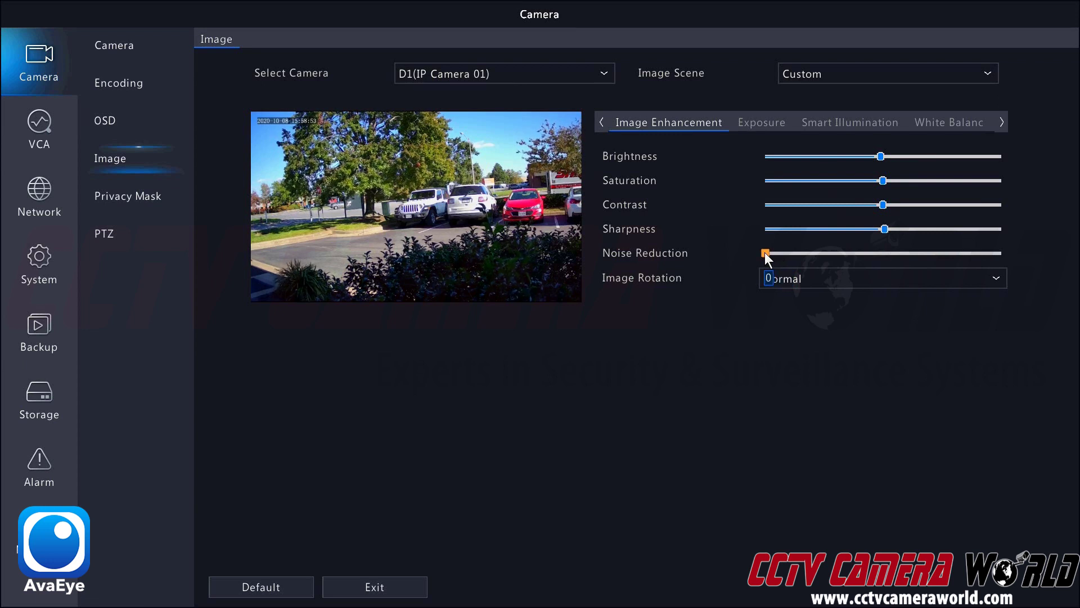
drag(765, 252, 881, 254)
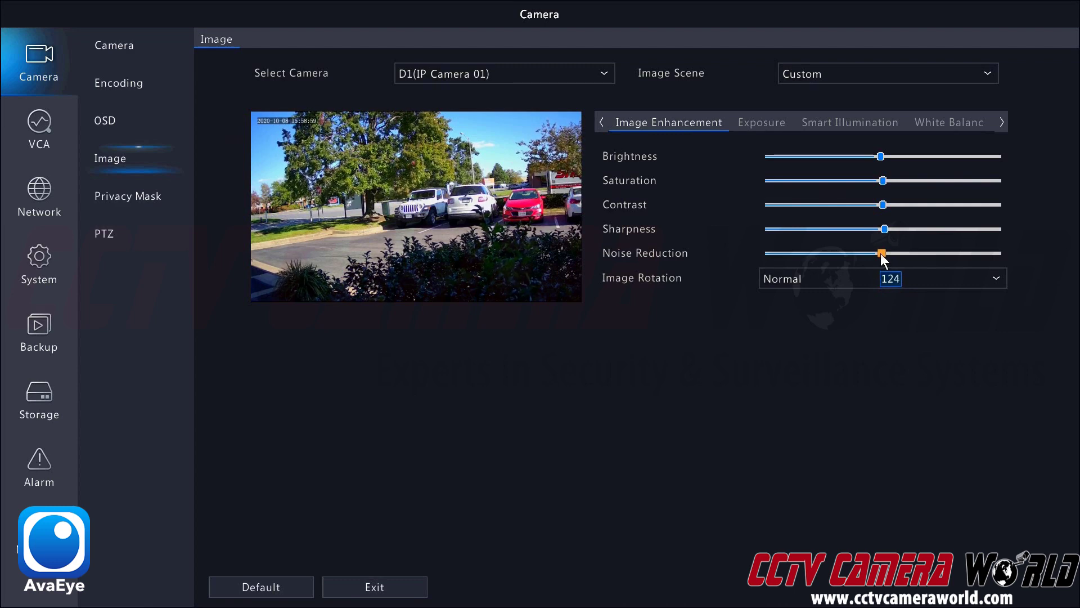
drag(882, 254, 874, 251)
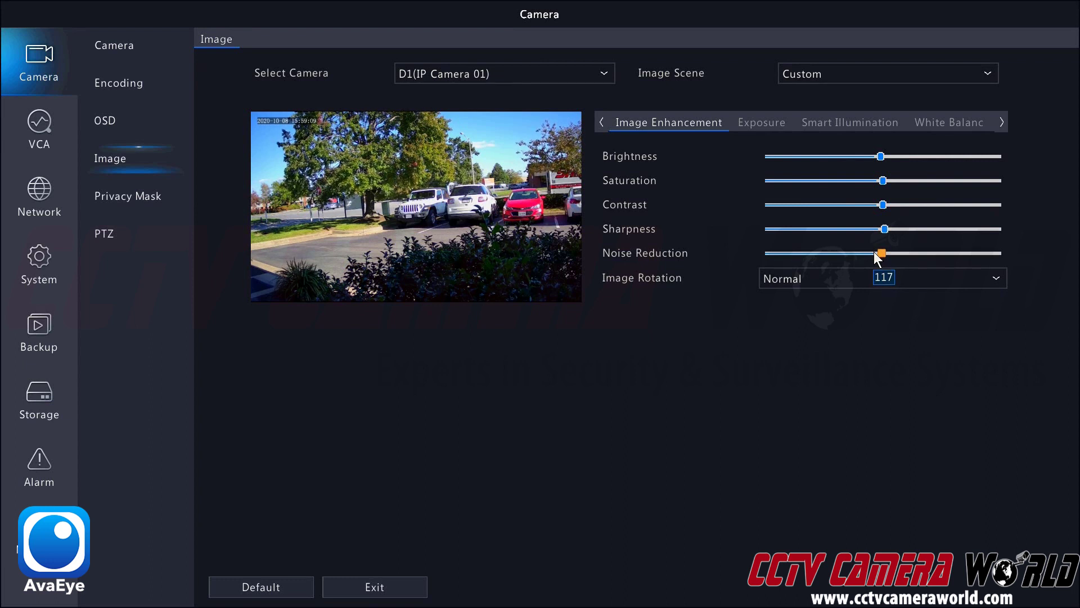
drag(873, 252, 873, 250)
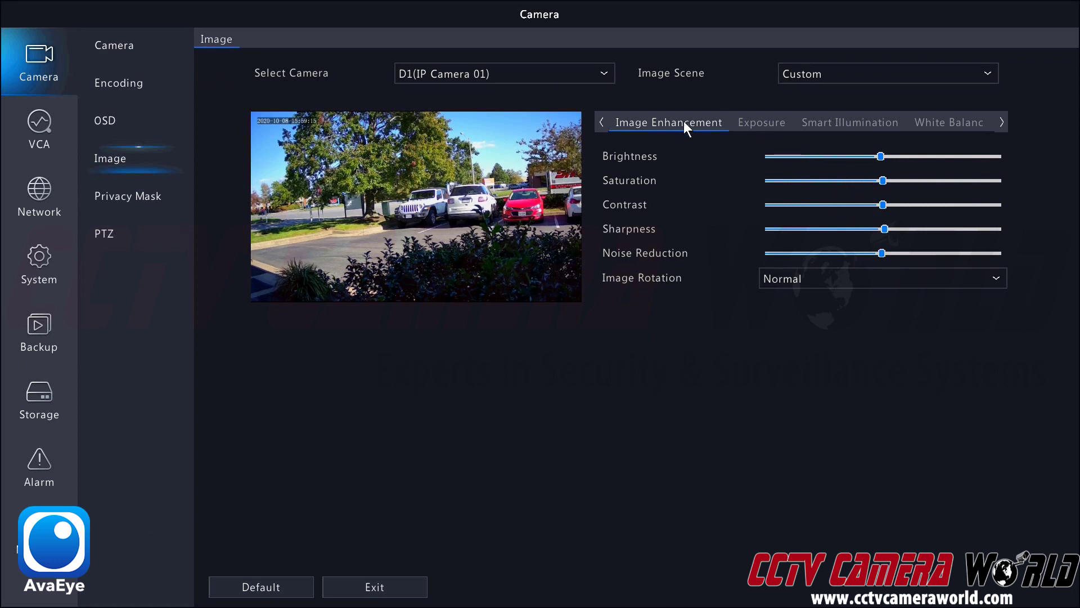
Step: Review the exposure settings and the exposure mode options, keep Automatic and return to the image enhancement settings
click(753, 123)
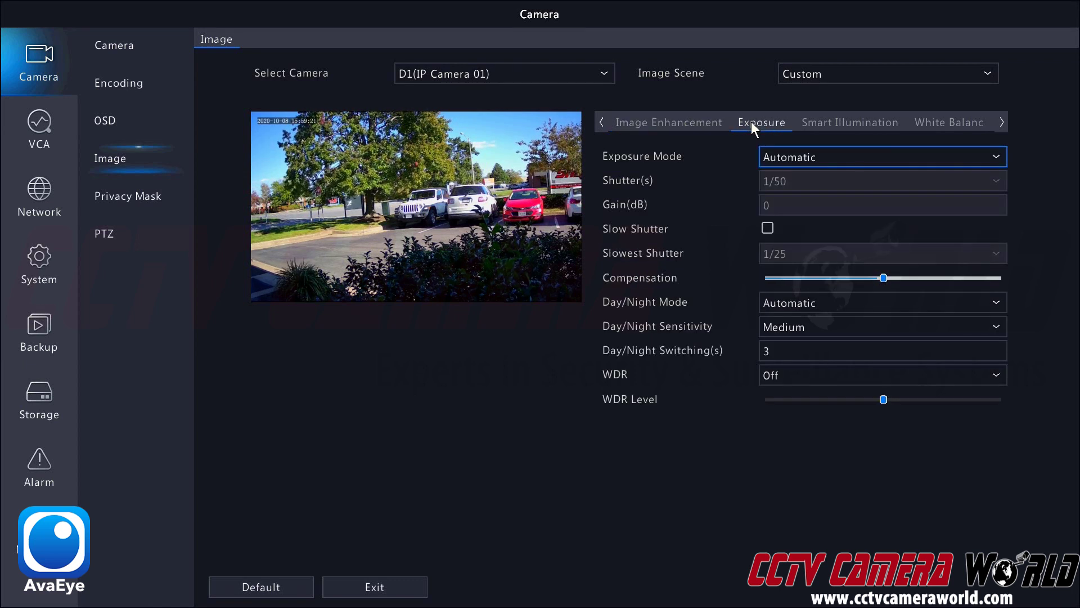
click(791, 157)
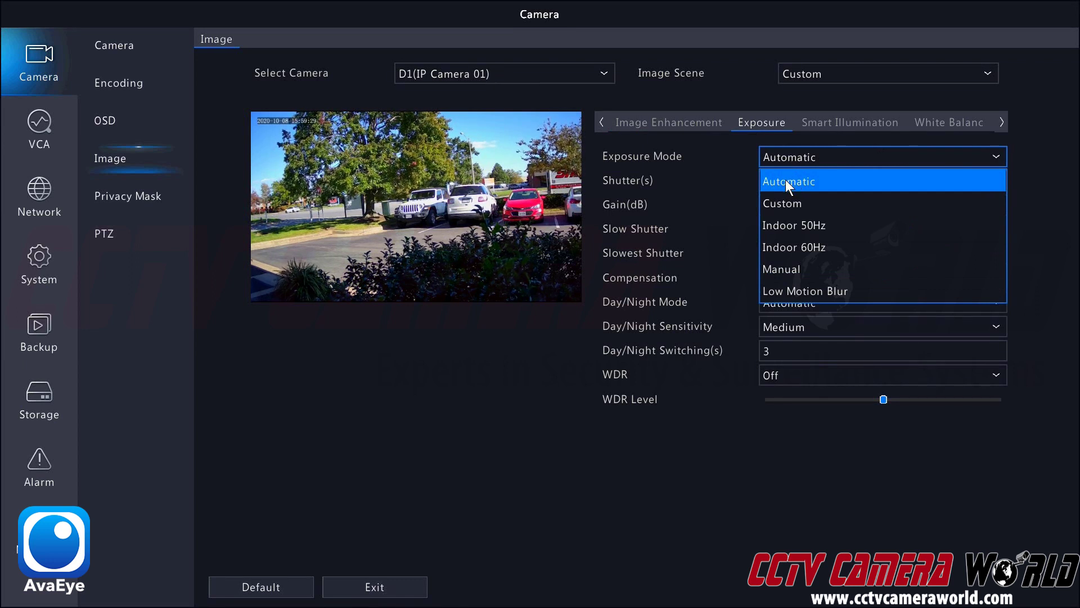
click(794, 171)
click(700, 120)
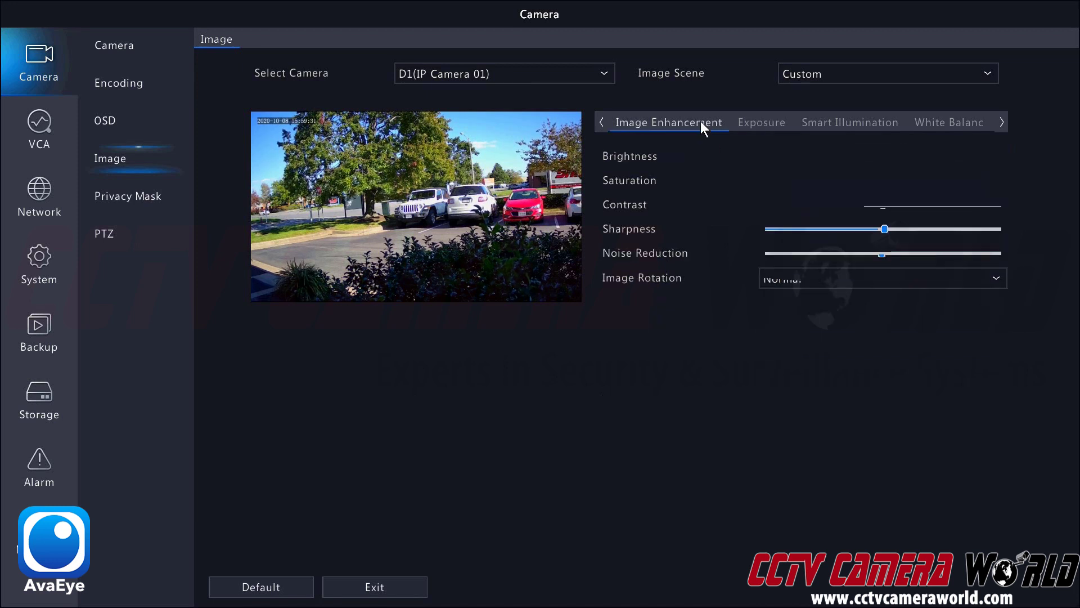
Step: Try the Custom exposure mode and return it to Automatic, and review the day/night mode options, keeping Automatic
click(766, 127)
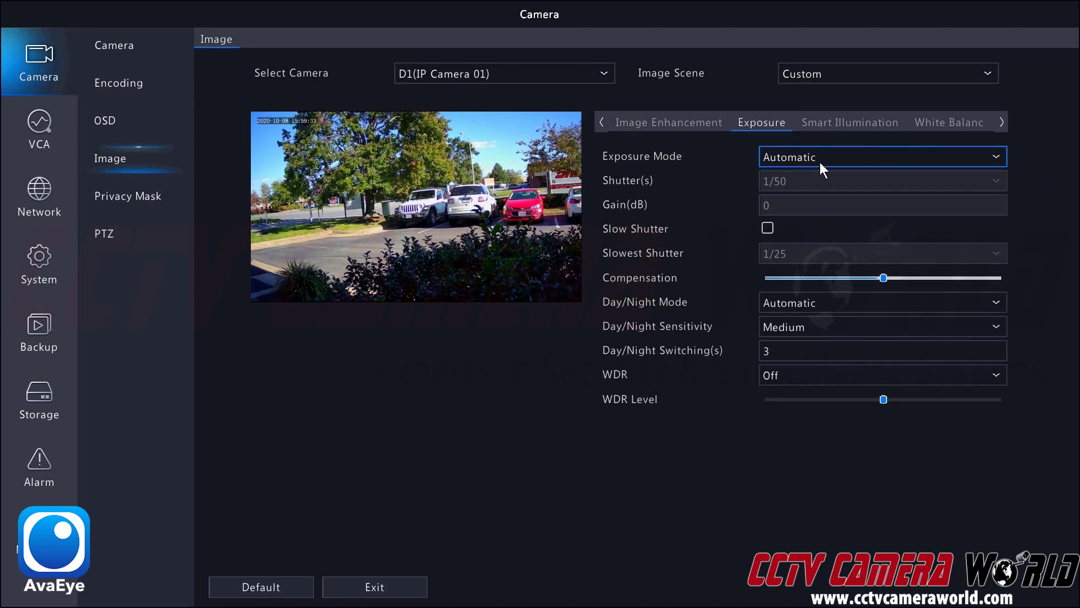
click(818, 157)
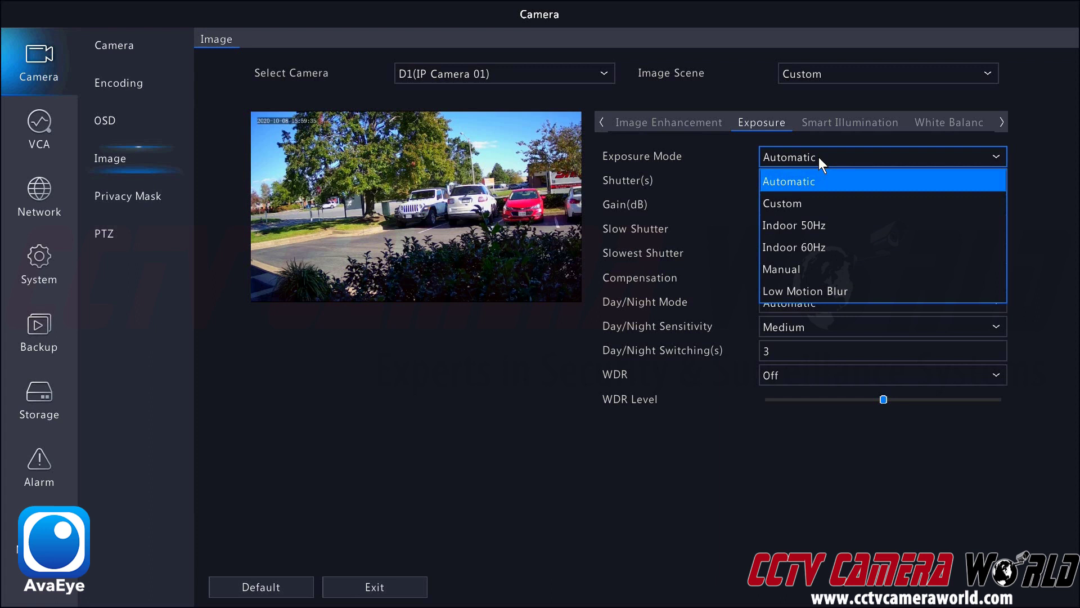
click(808, 206)
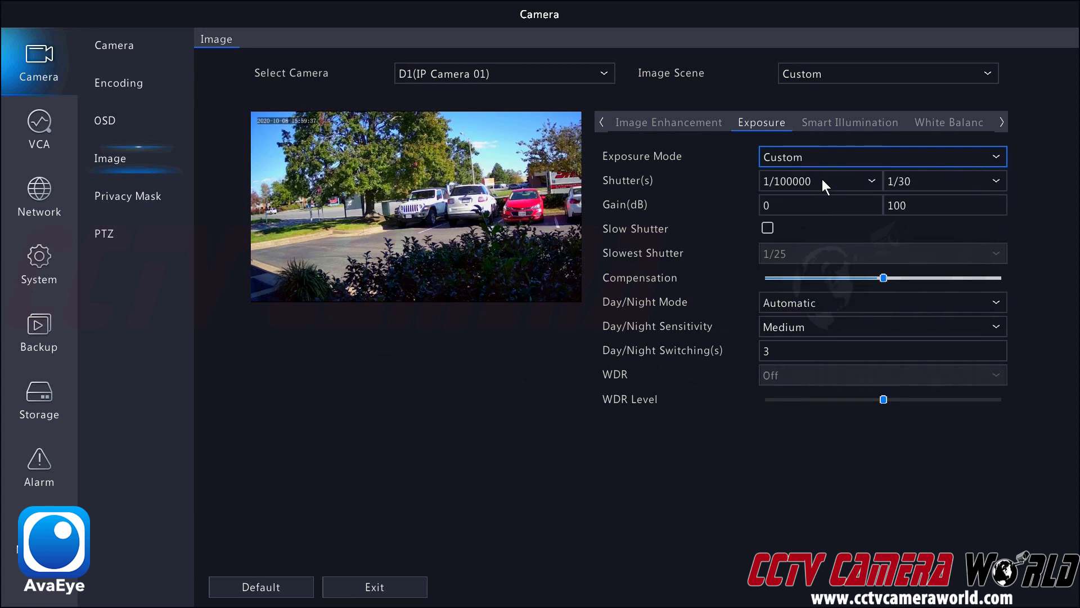
click(865, 162)
click(846, 183)
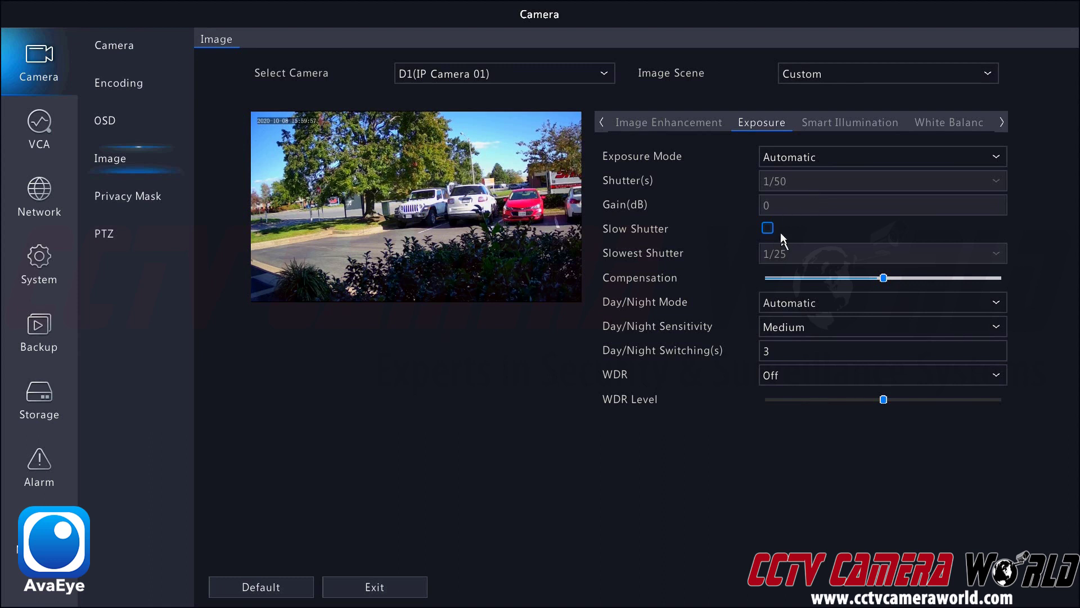
click(784, 303)
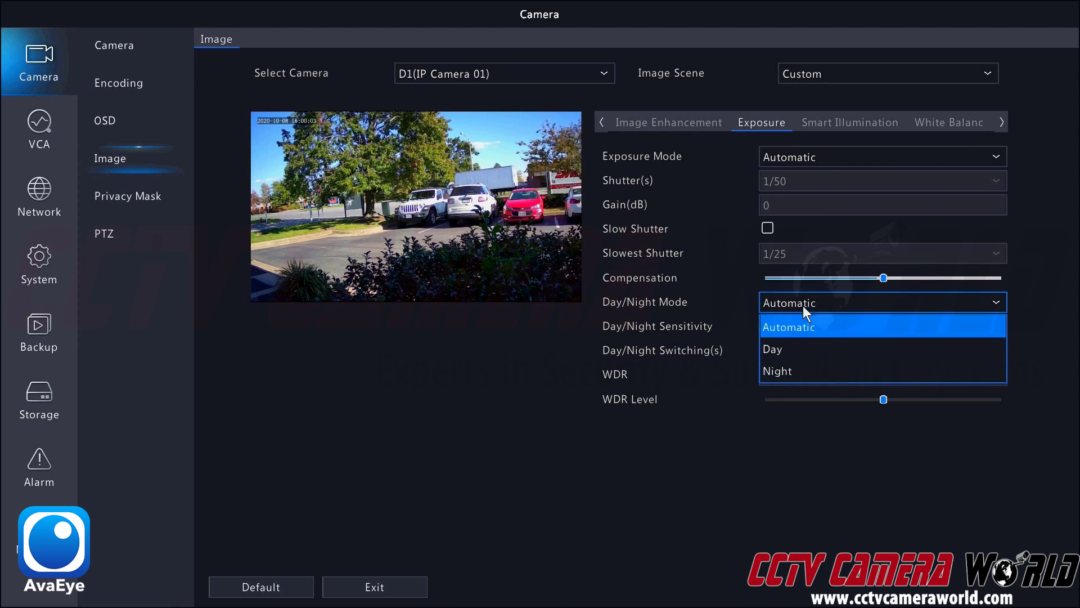
click(803, 304)
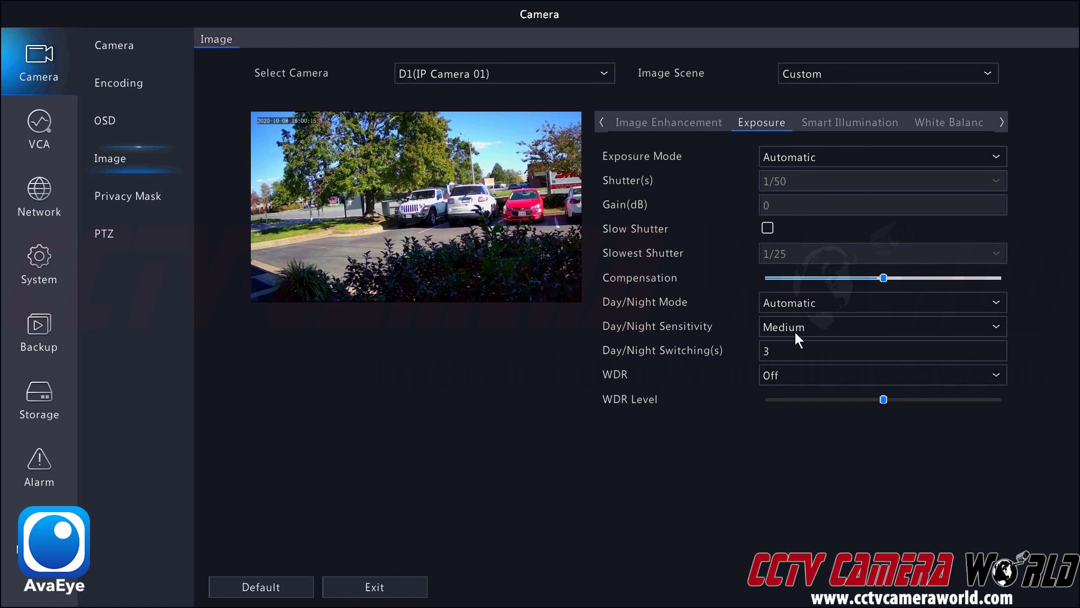
Step: Try WDR on with its level at the minimum, return the level to about the midpoint and switch WDR off
click(783, 376)
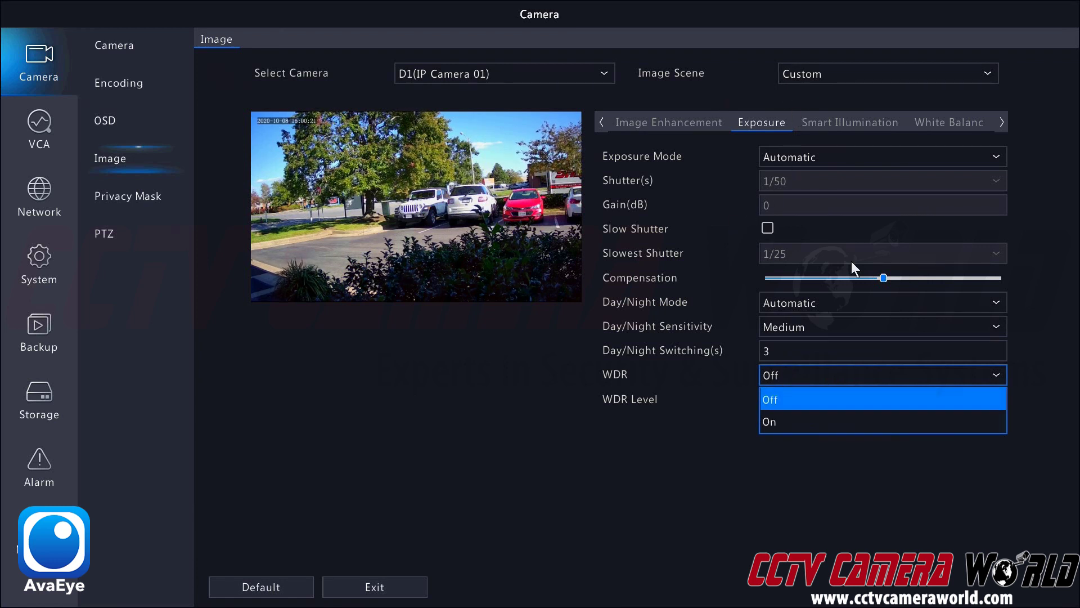
click(801, 416)
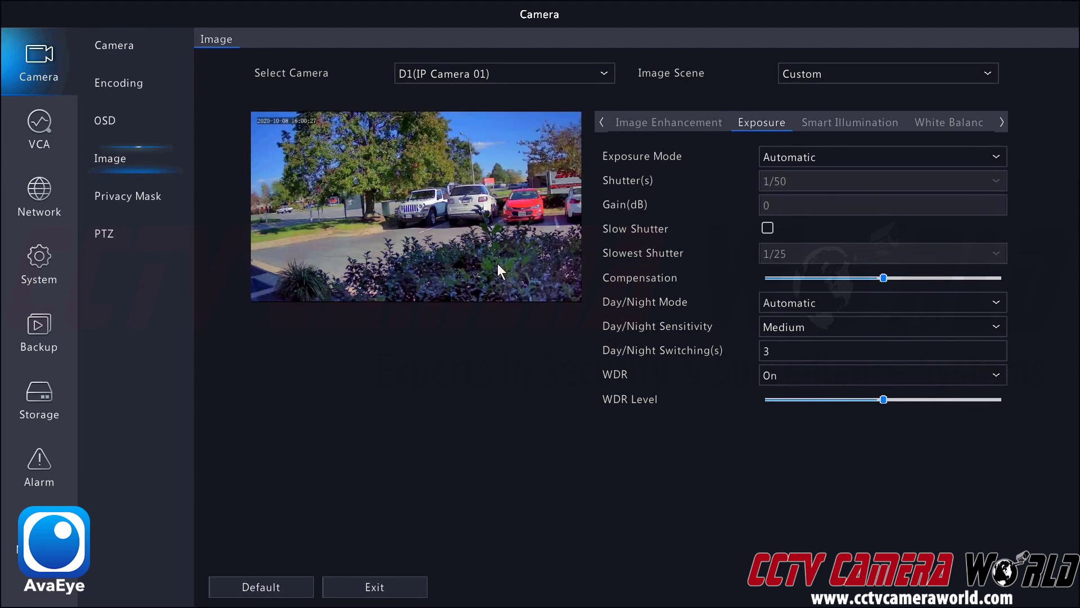
drag(882, 400, 751, 399)
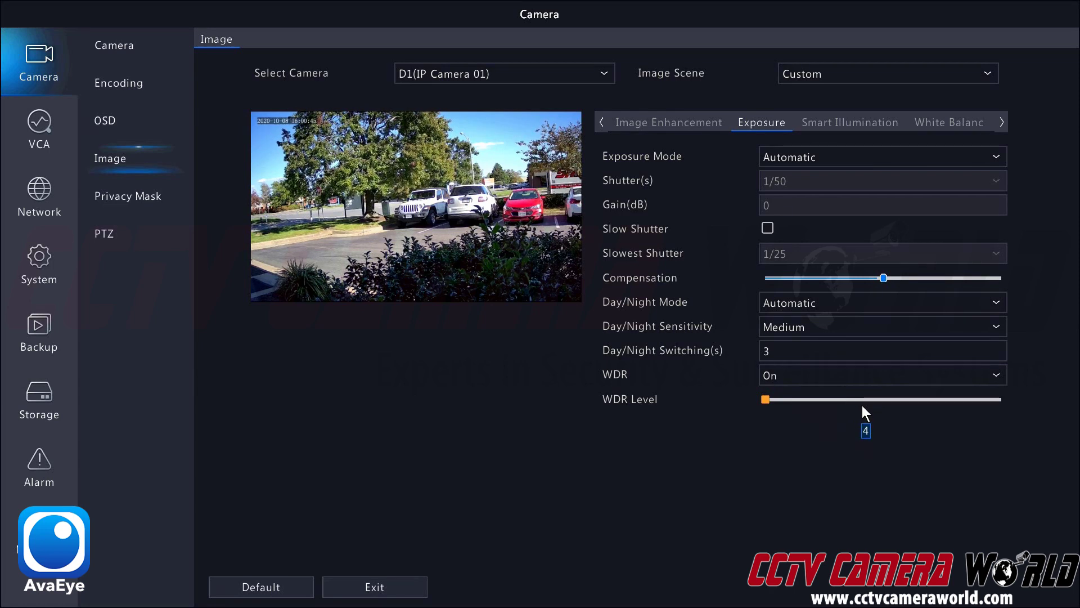
click(880, 400)
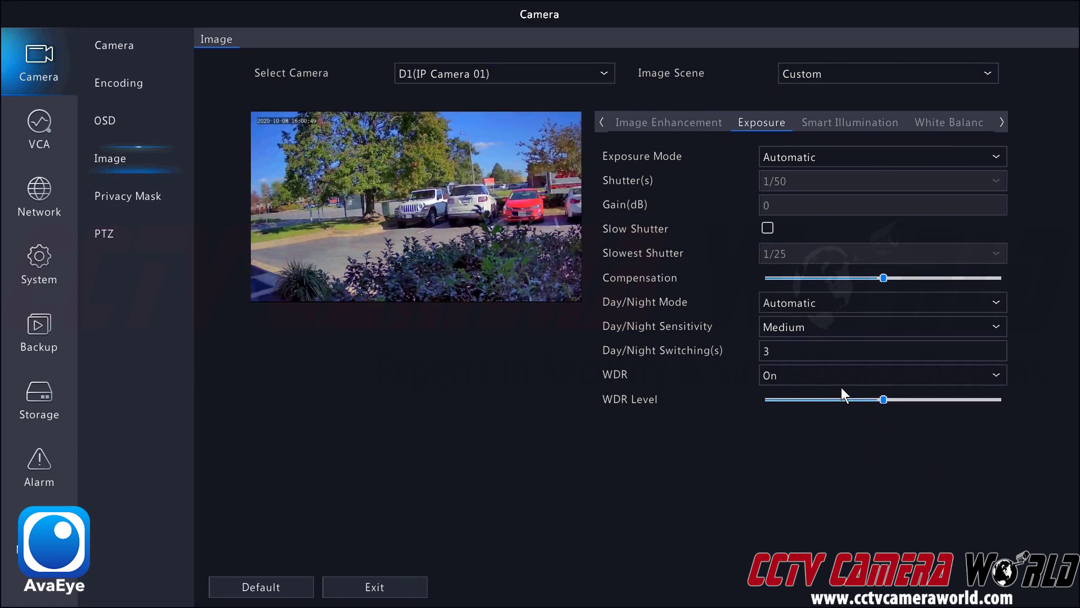
click(846, 366)
click(844, 409)
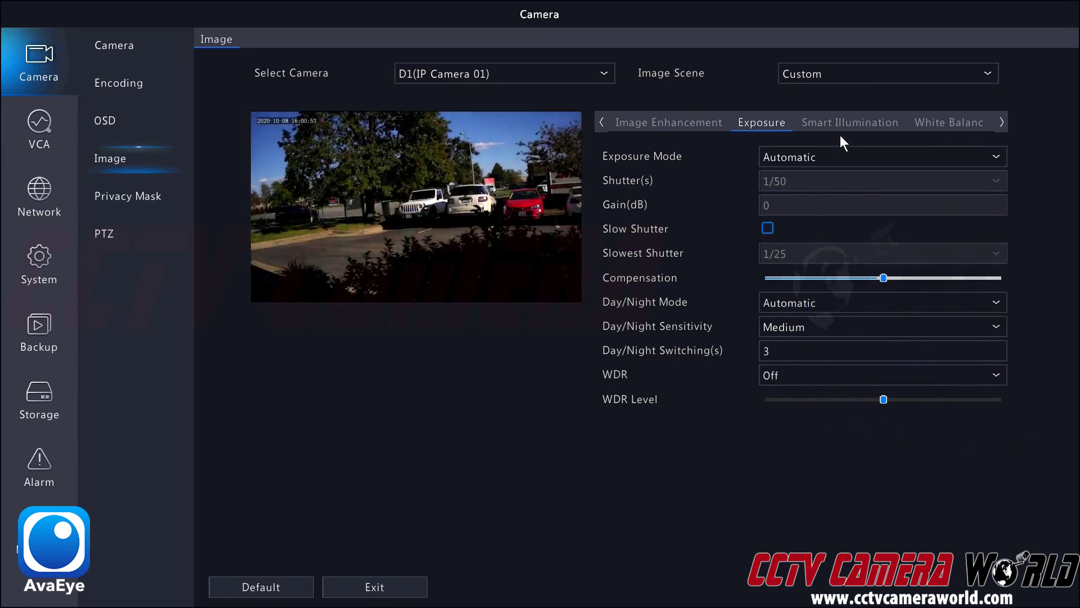
Step: Review the Smart Illumination settings with their lighting type and control mode options, keeping Infrared and Global Mode
click(845, 122)
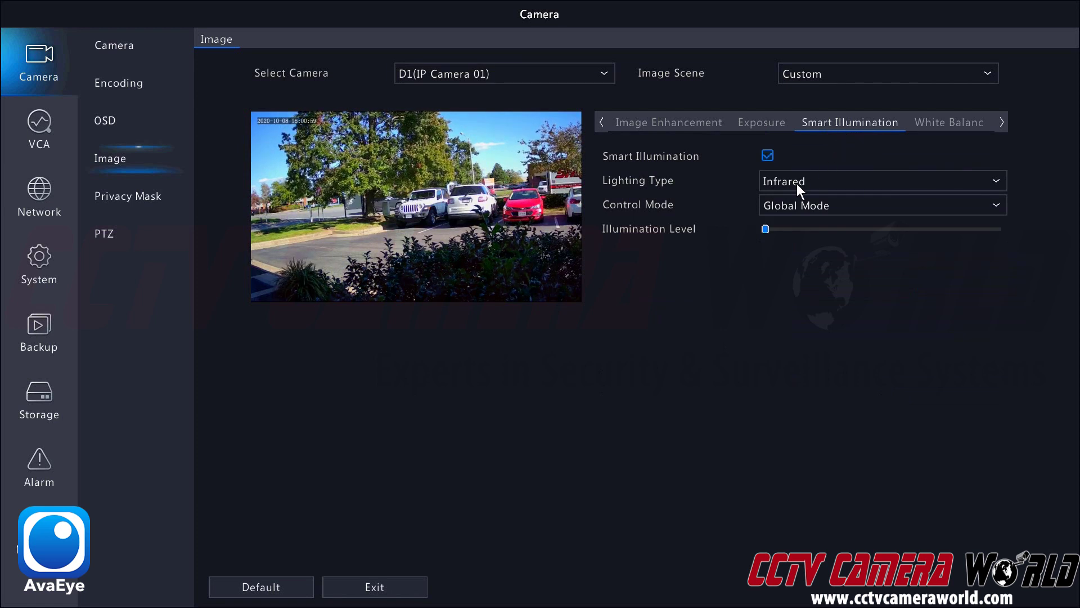
click(774, 130)
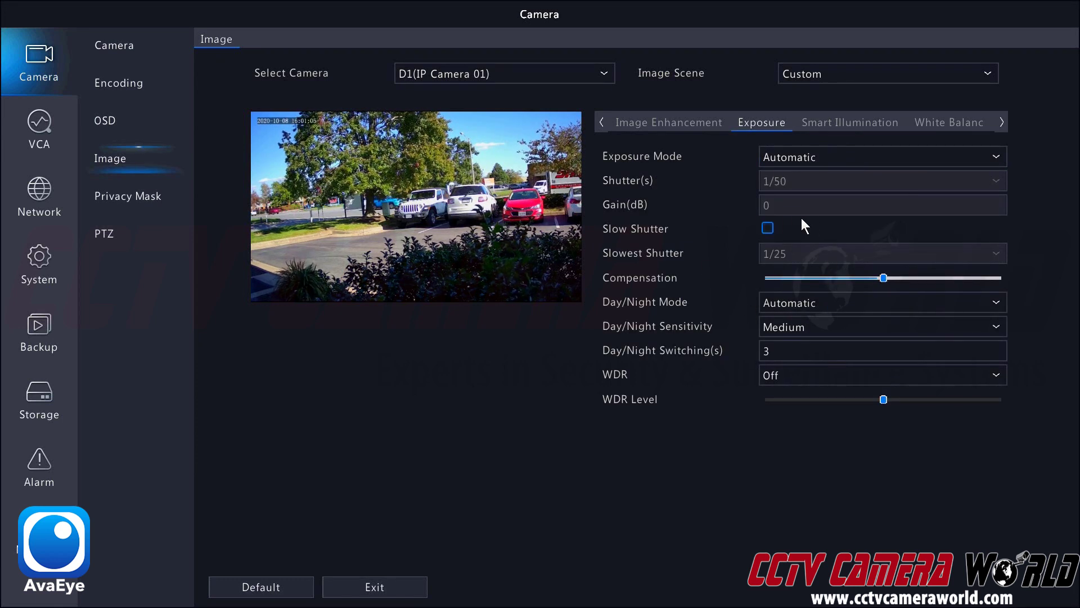
click(825, 129)
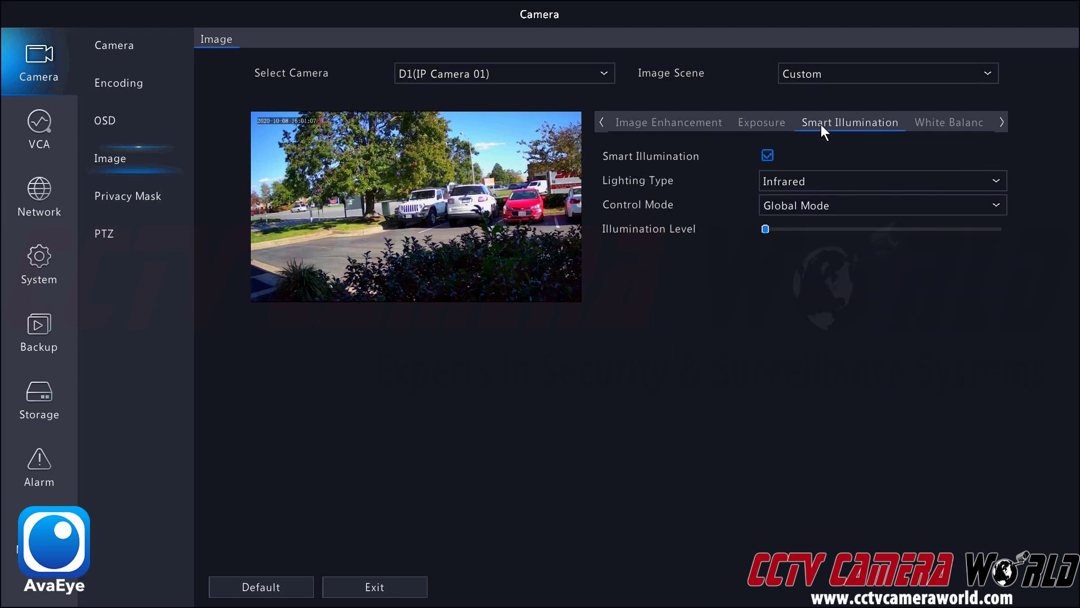
click(802, 179)
click(837, 170)
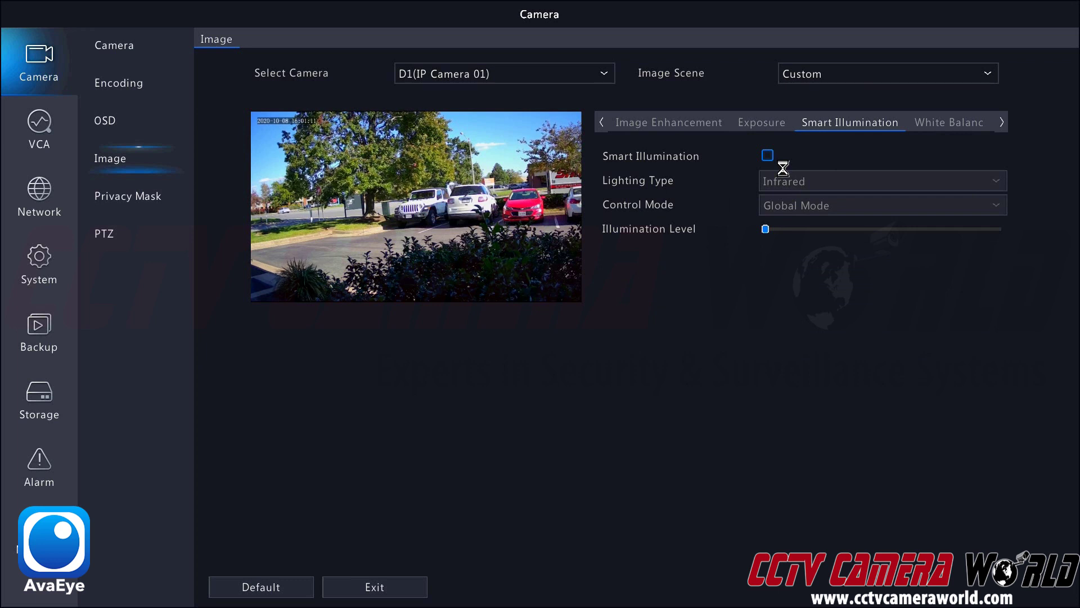
click(808, 208)
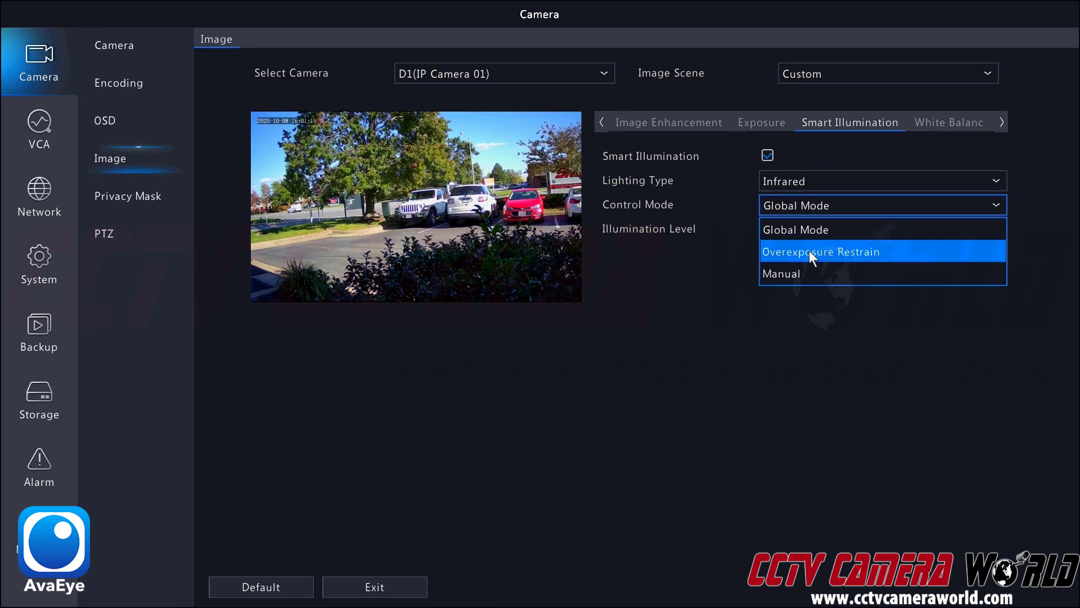
click(821, 201)
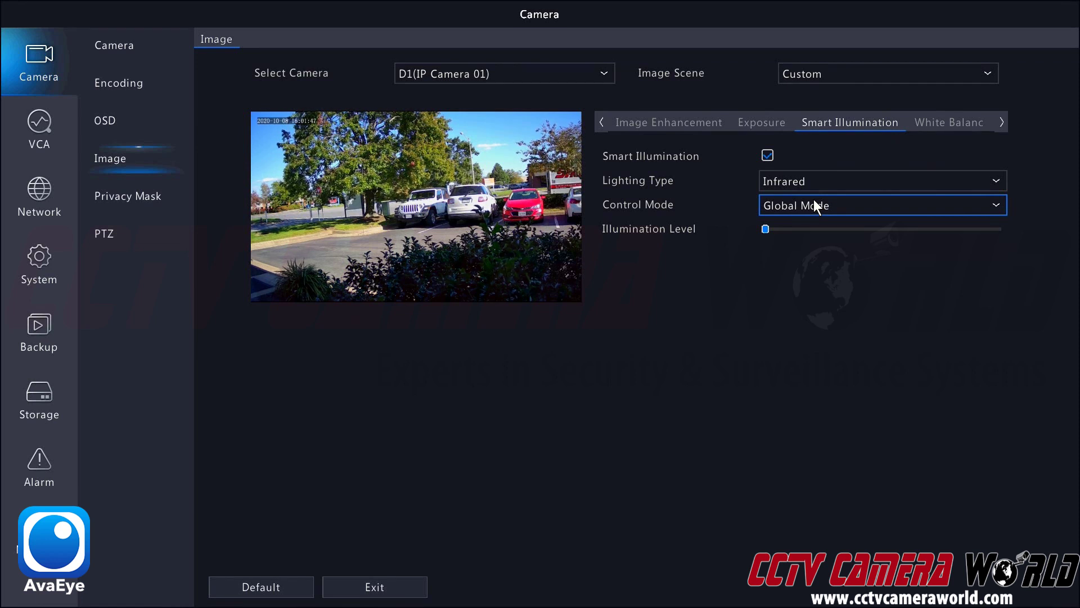
Step: Try the Sodium Lamp white balance, return it to Auto and review the white balance options
click(999, 122)
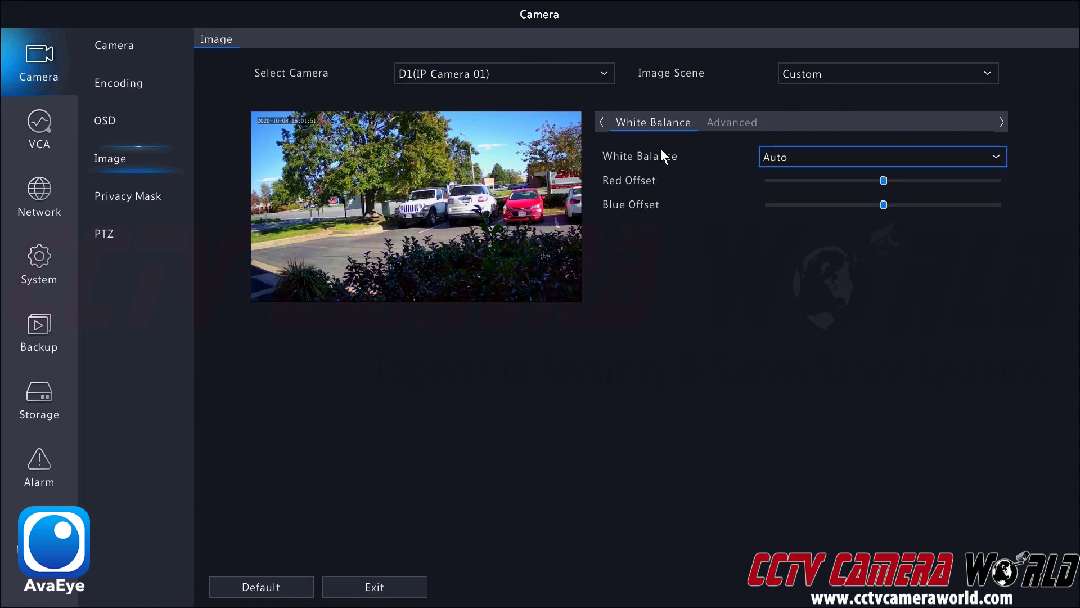
click(795, 160)
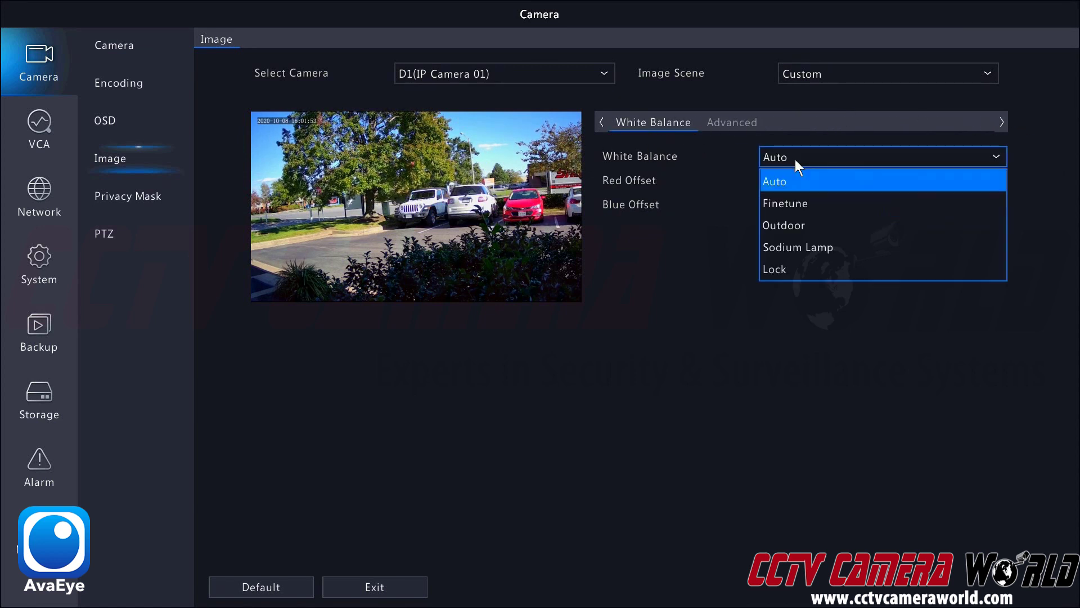
click(811, 247)
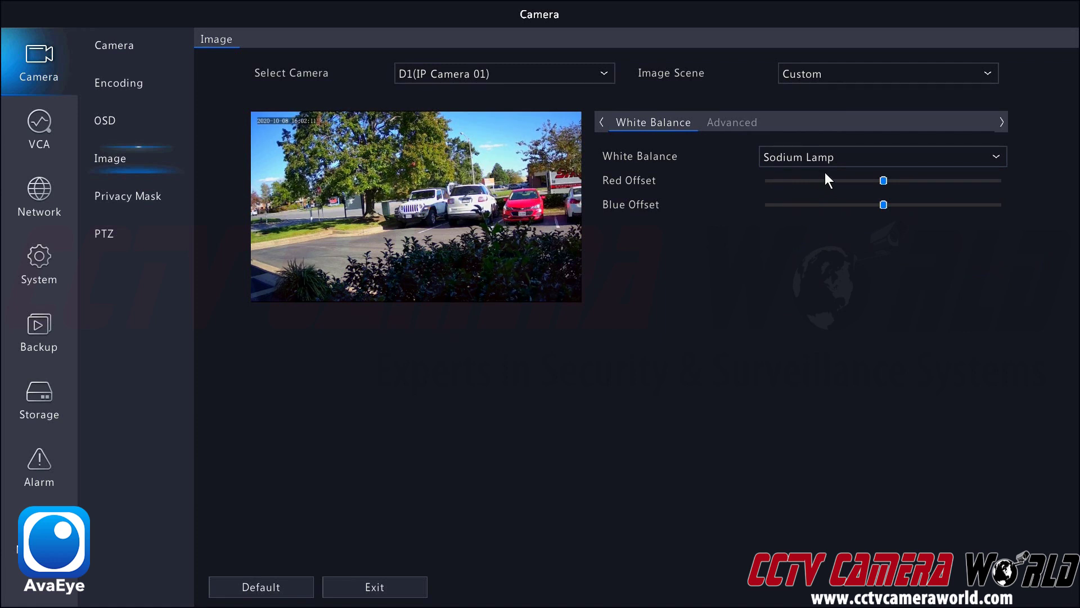
click(833, 159)
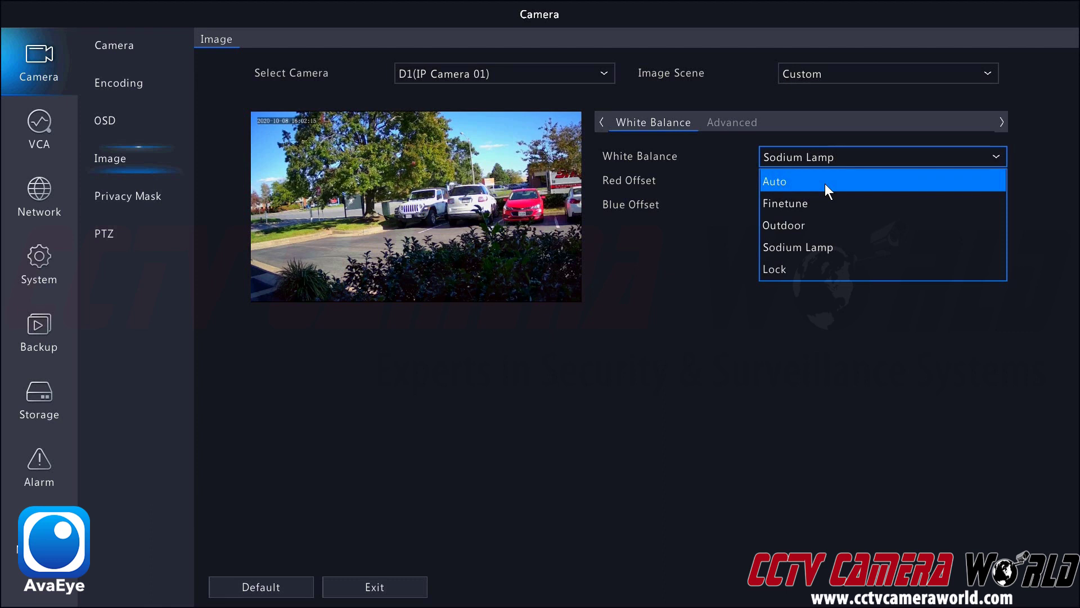
click(824, 184)
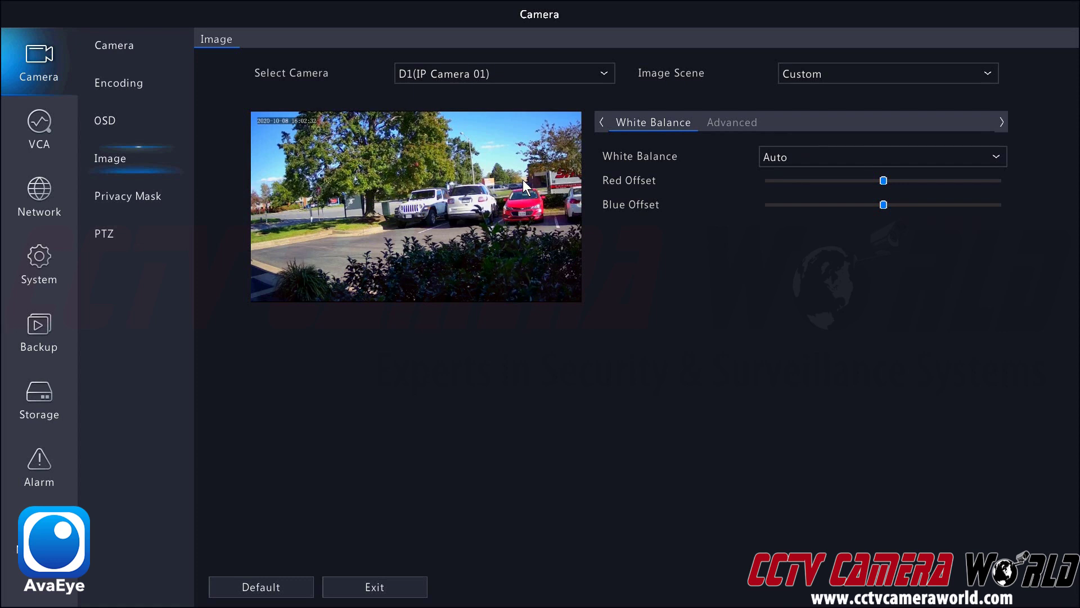
click(893, 163)
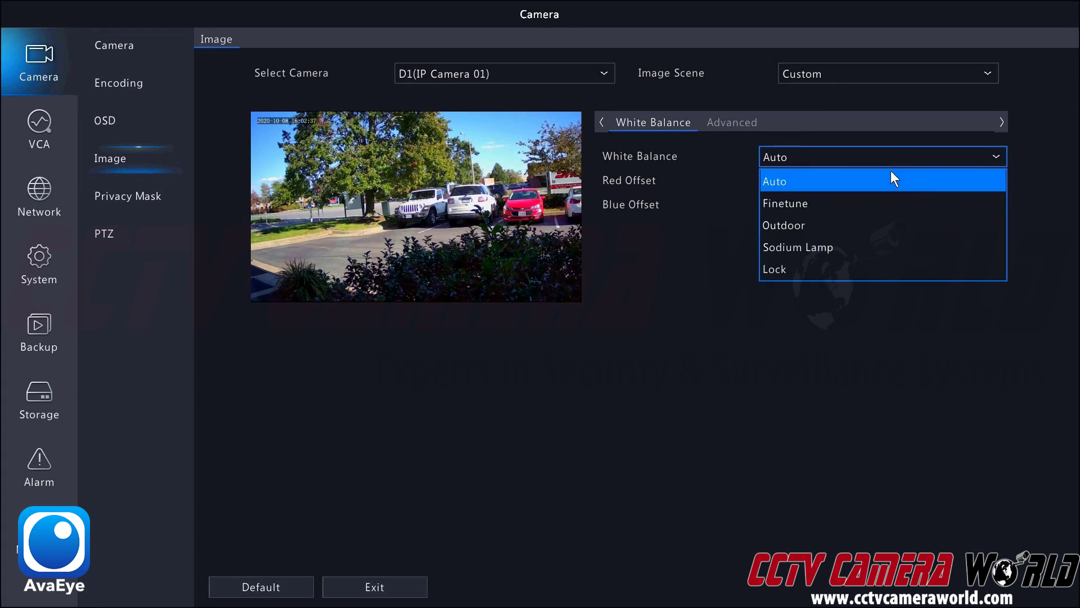
click(830, 162)
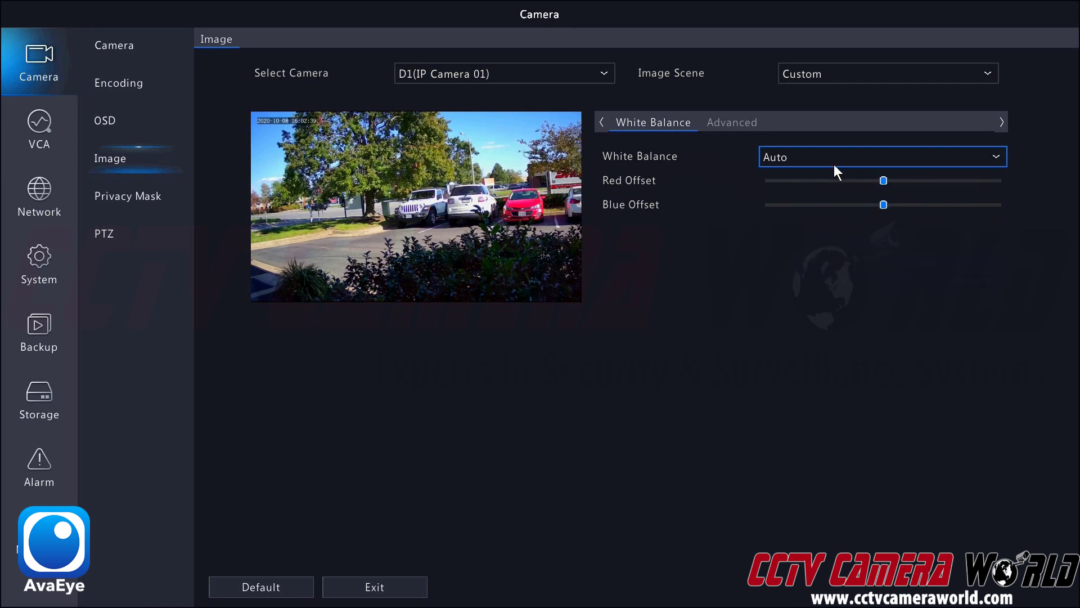
Step: Review the Defog options in the advanced image settings and keep Defog off
click(744, 124)
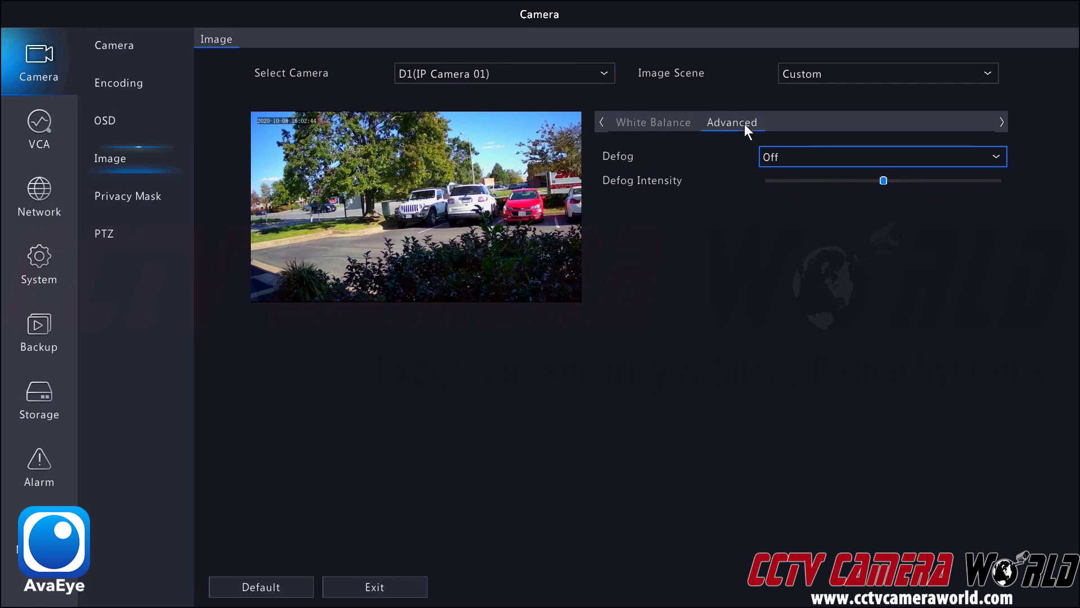
click(808, 153)
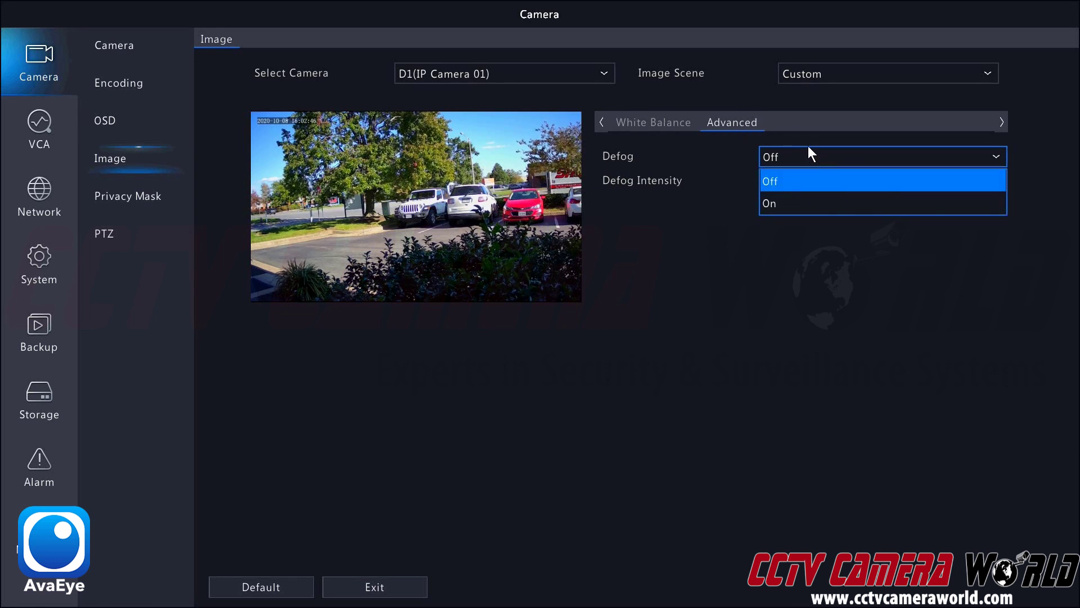
click(808, 135)
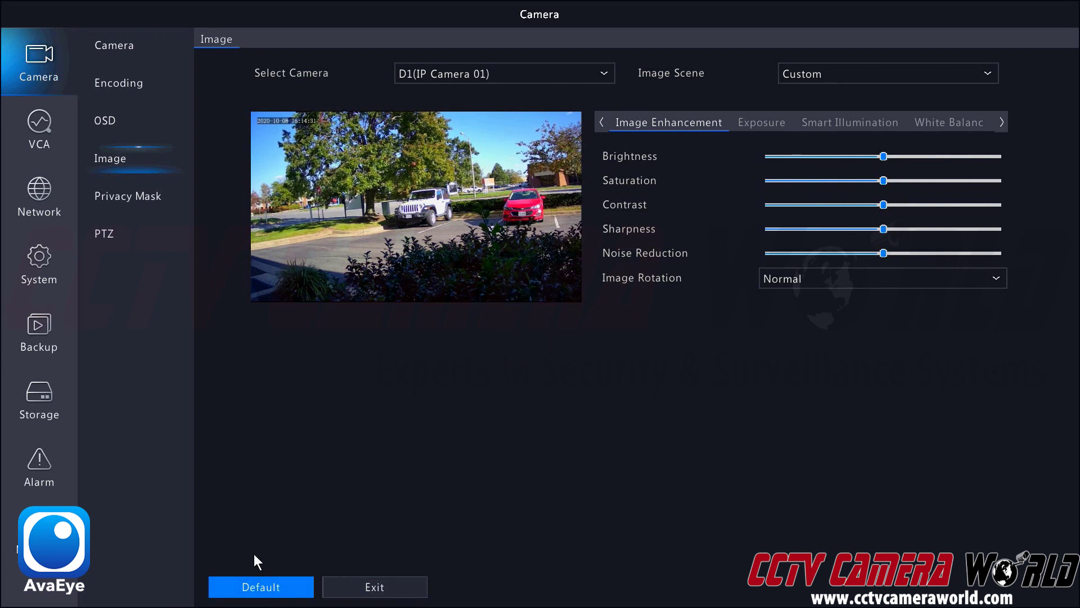
Step: Restore the default image settings for camera D1
click(262, 589)
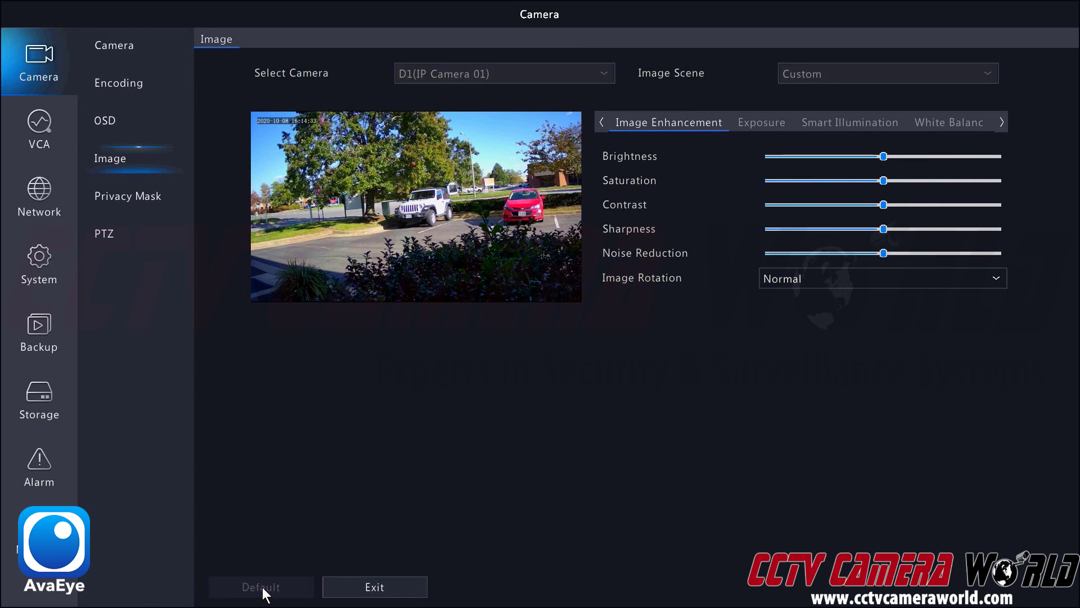